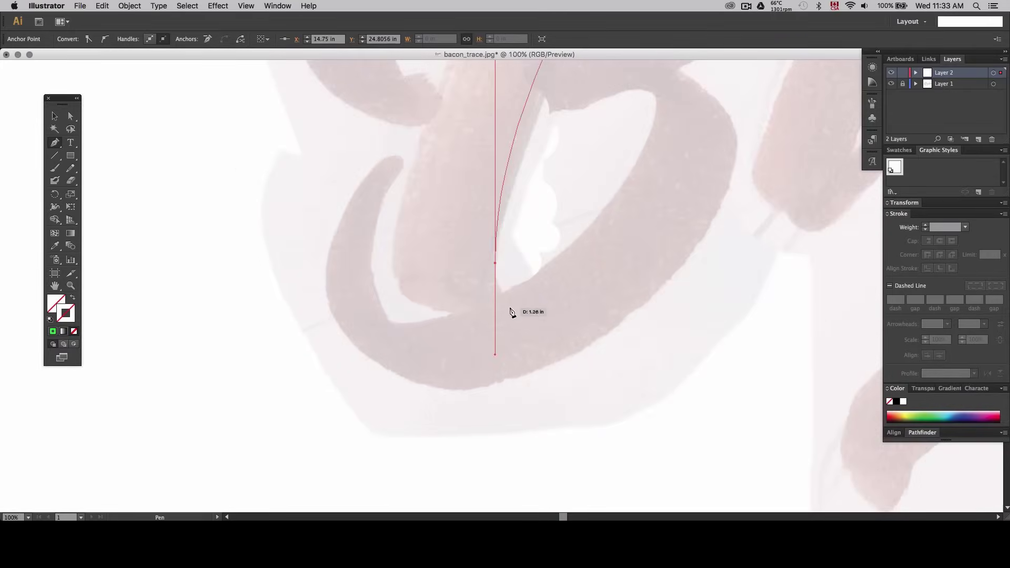
- Trace the slanted stem of the sketched letter B as a closed Pen tool path, with smooth curve anchors at its extremes
left_click_drag(510, 307, 510, 296)
left_click_drag(496, 357, 494, 309)
left_click_drag(392, 265, 393, 202)
left_click_drag(436, 205, 433, 412)
key("super+minus")
left_click_drag(616, 102, 627, 138)
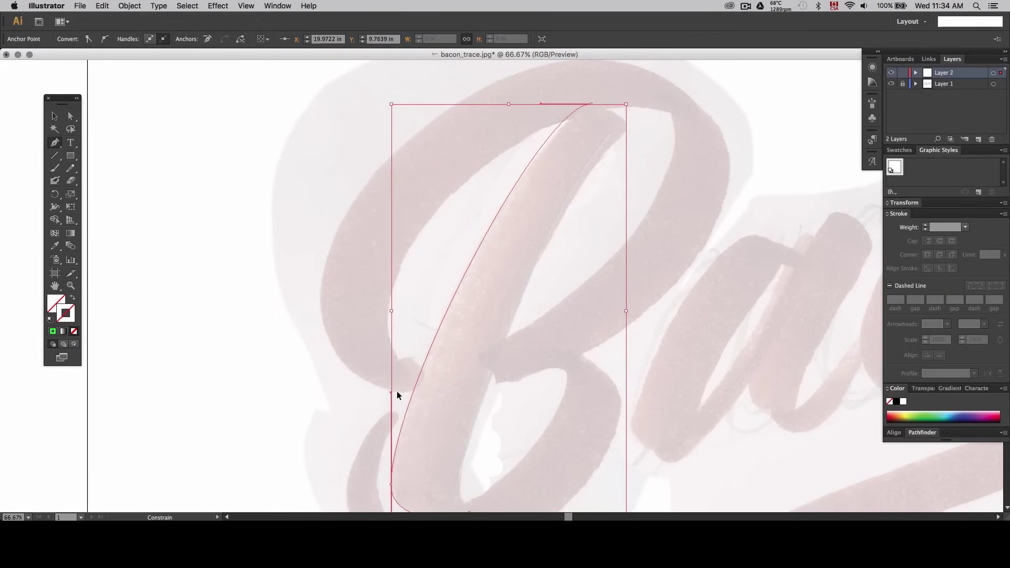
key("super+minus")
scroll(534, 383, "up", 2)
left_click(510, 280, "super")
left_click(421, 259, "super")
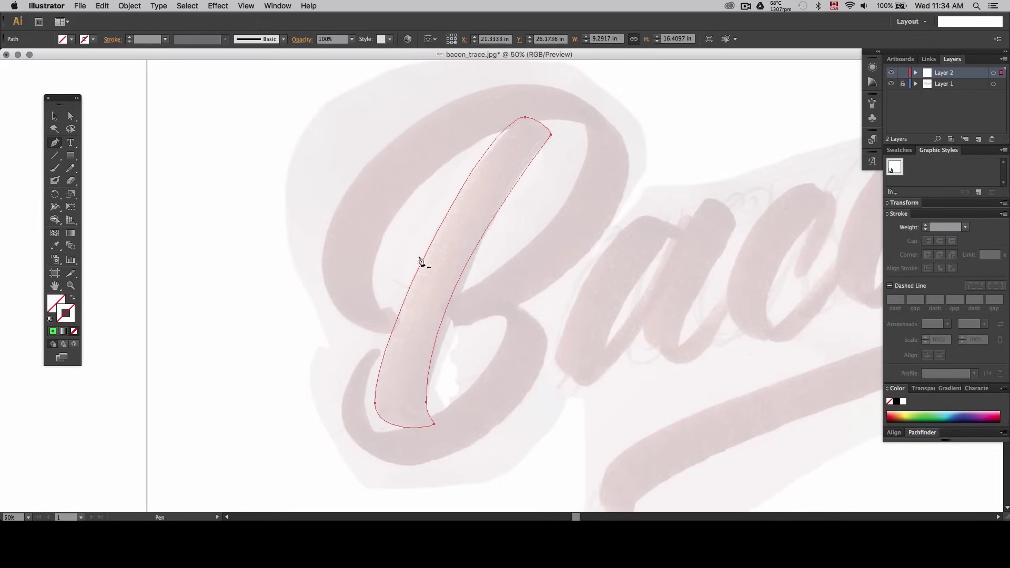
- Give the traced stem a green 1 pt stroke and start the bowl's outline with a horizontal-handled curve anchor at the top of the B
left_click(51, 331)
left_click(524, 293, "super")
left_click(410, 251, "super")
left_click_drag(676, 142, 523, 188)
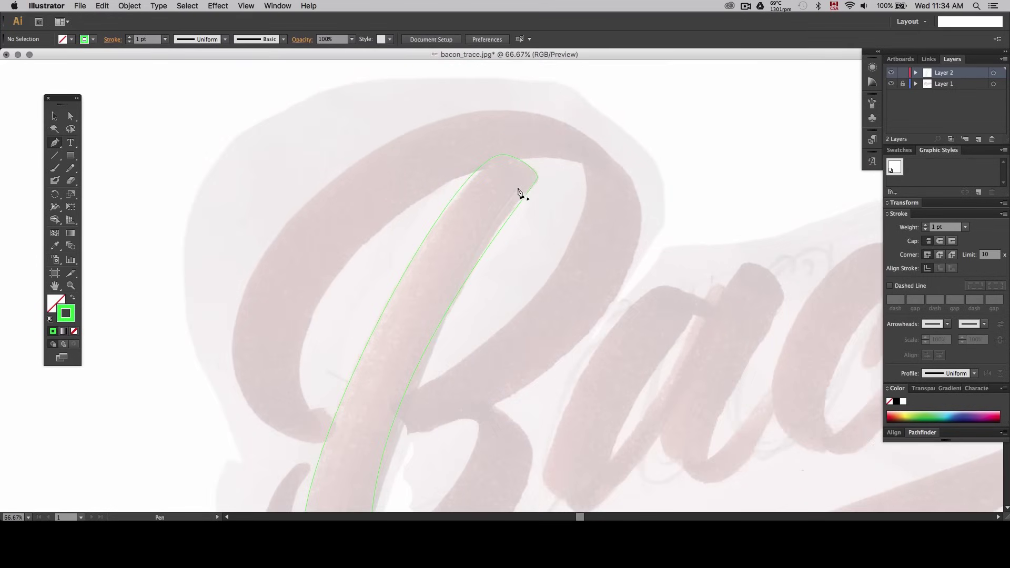
left_click_drag(502, 111, 551, 110)
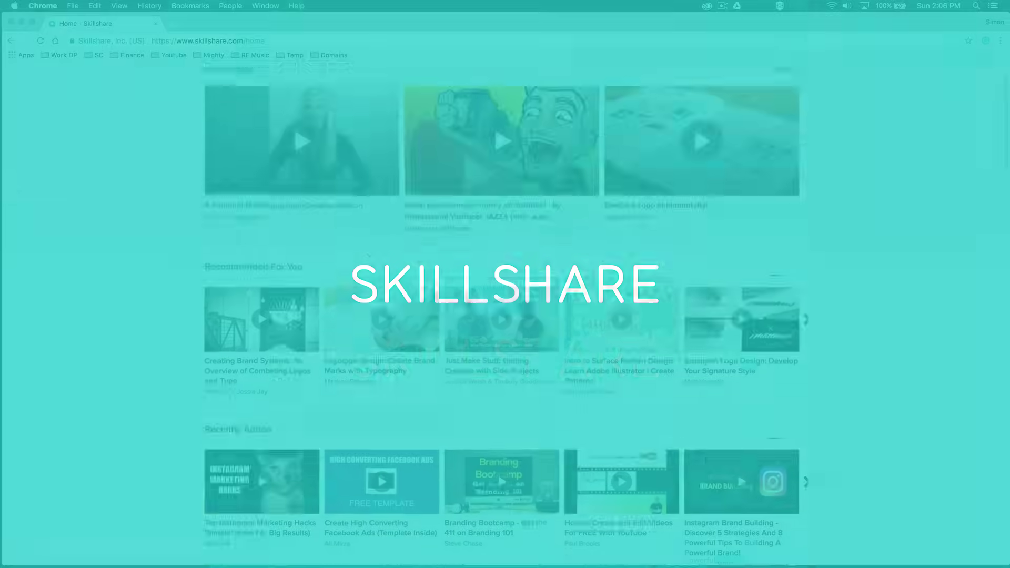
- In Chrome, look through the recommended classes on the Skillshare home page and the Creative, Technology and Lifestyle class categories
scroll(505, 316, "down", 6)
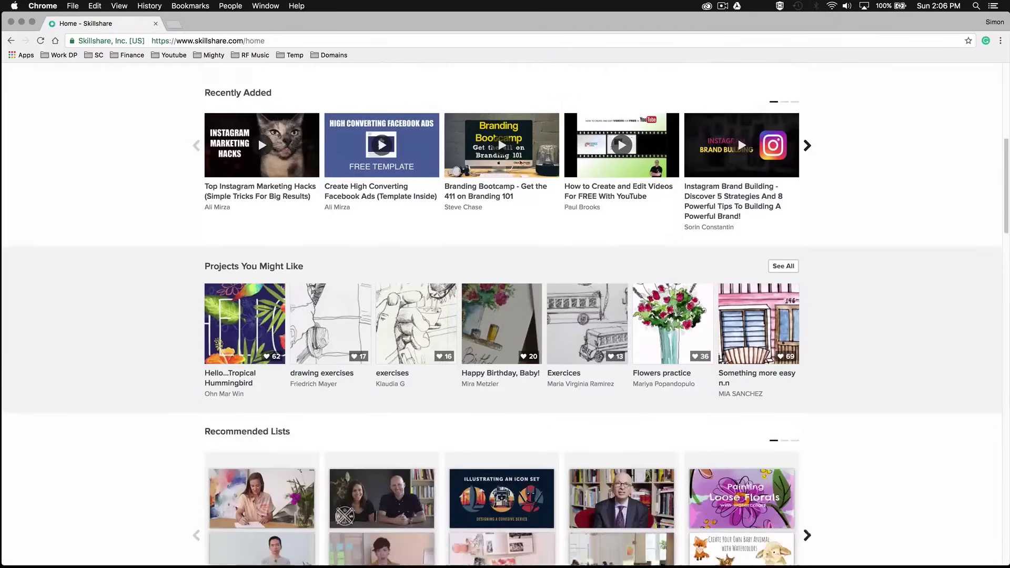
scroll(505, 315, "down", 8)
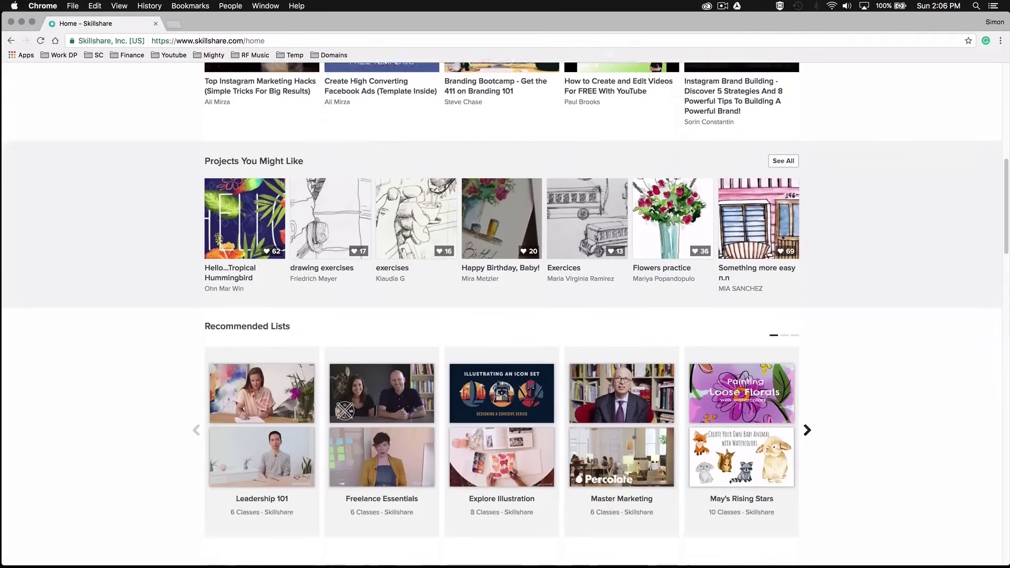
scroll(504, 316, "down", 8)
scroll(505, 316, "down", 8)
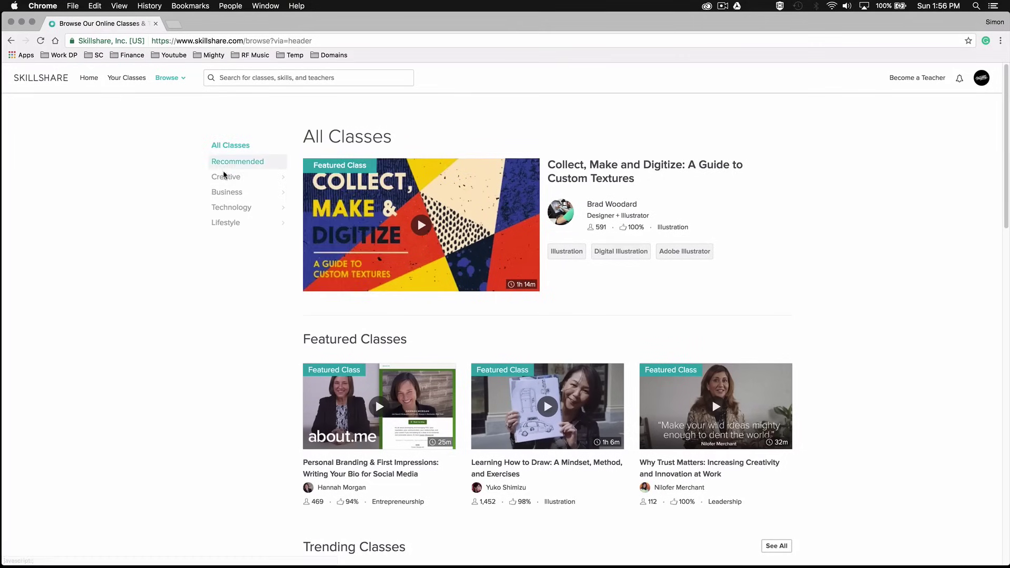
mouse_move(226, 179)
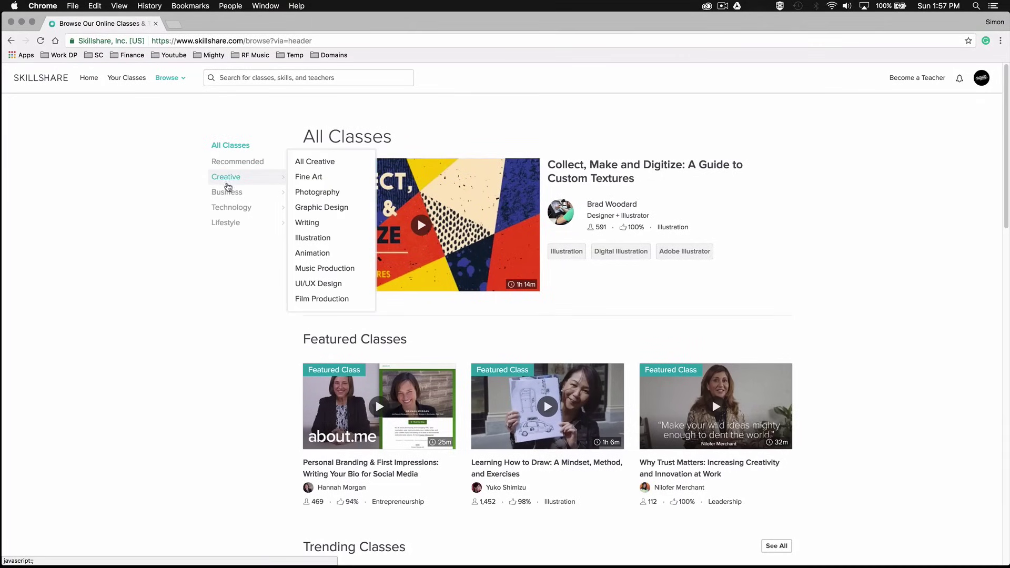
mouse_move(231, 206)
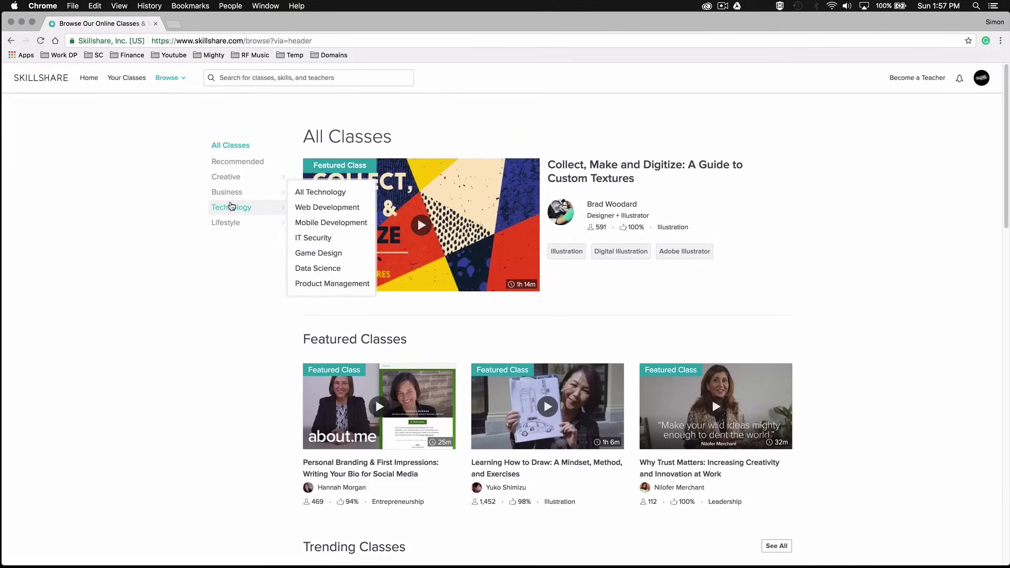
mouse_move(232, 223)
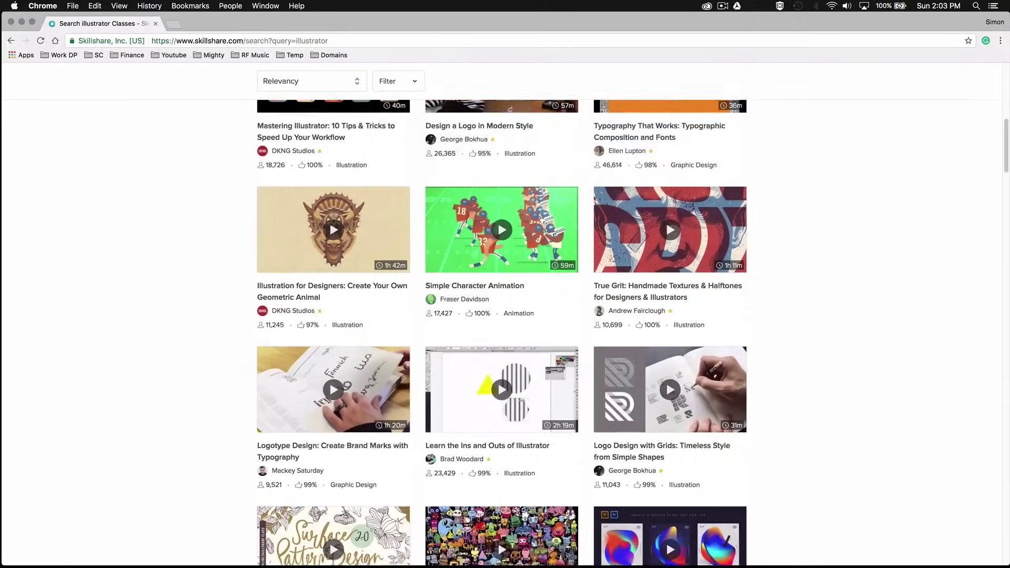
- Look through the Skillshare class results for the query "illustrator"
scroll(501, 332, "down", 10)
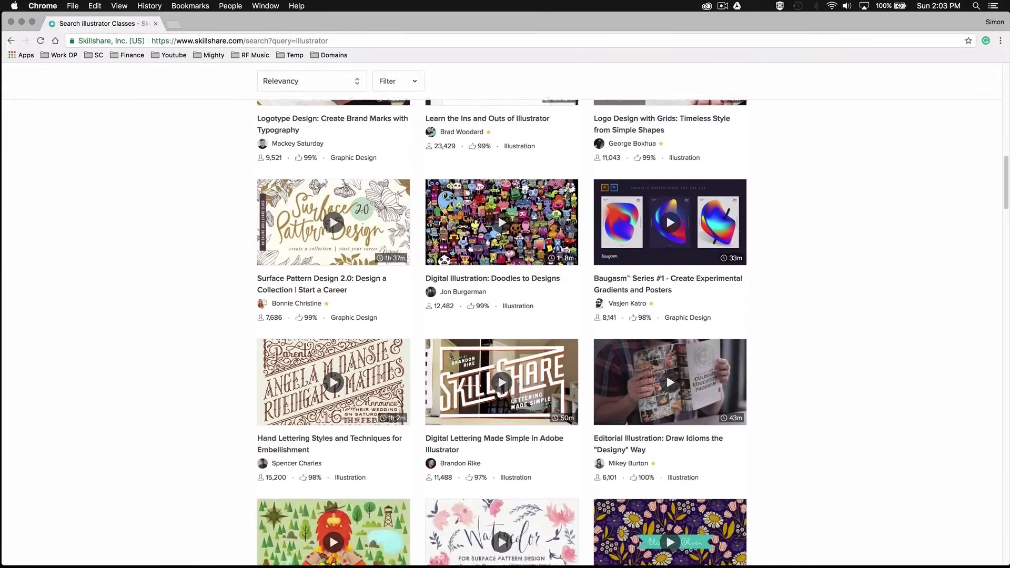
scroll(502, 331, "down", 10)
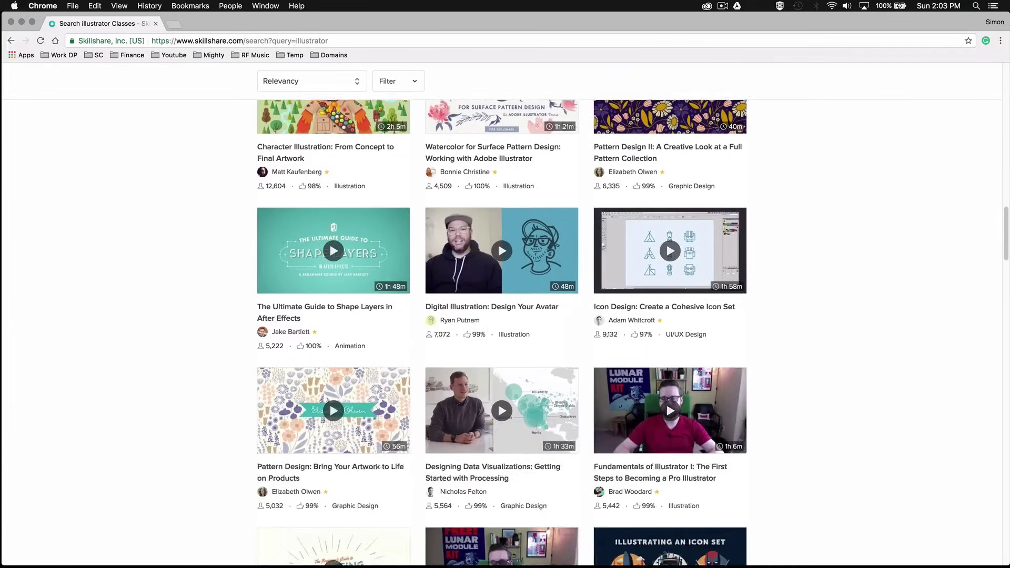
scroll(598, 482, "down", 10)
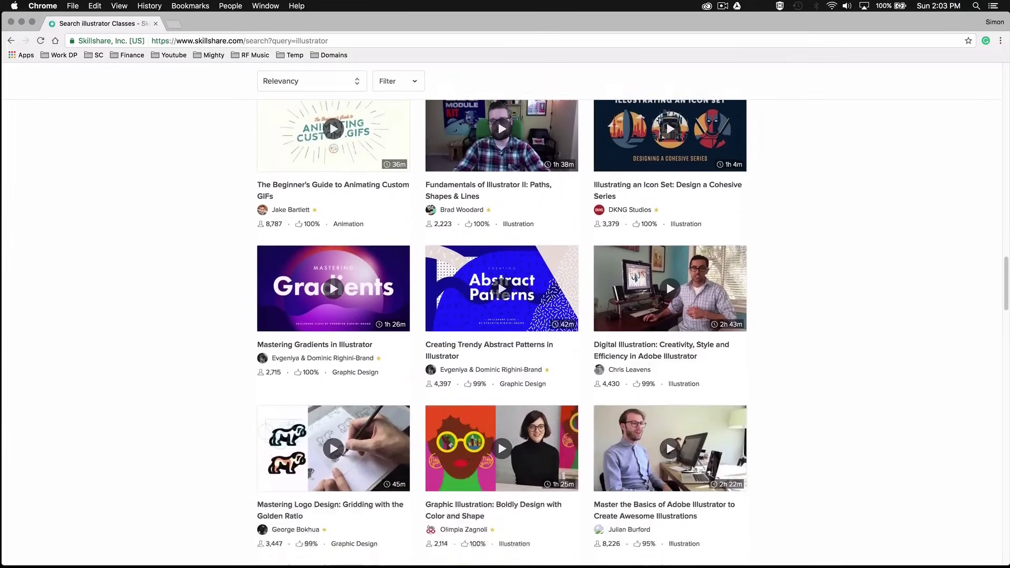
scroll(598, 483, "down", 10)
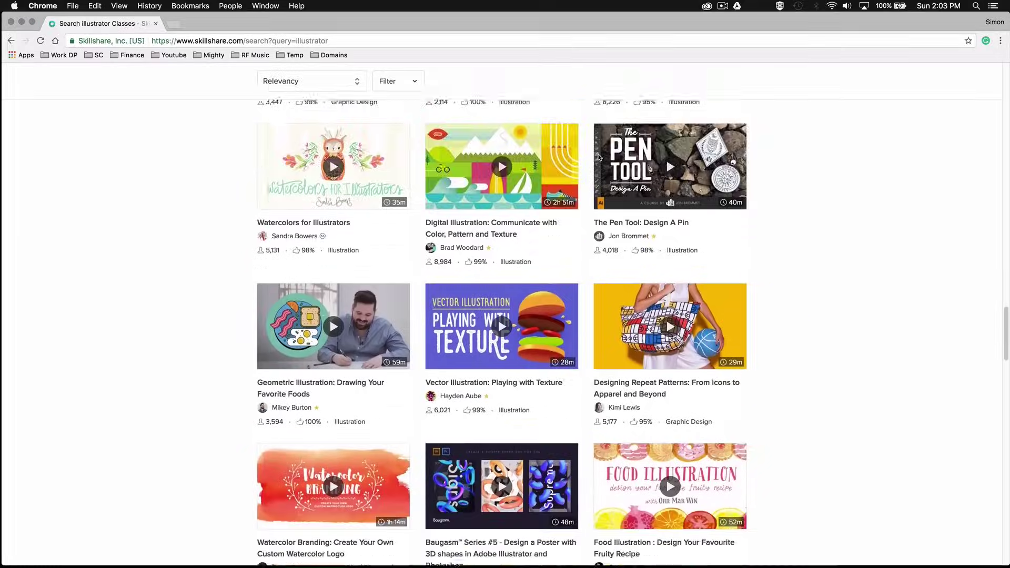
scroll(501, 331, "down", 6)
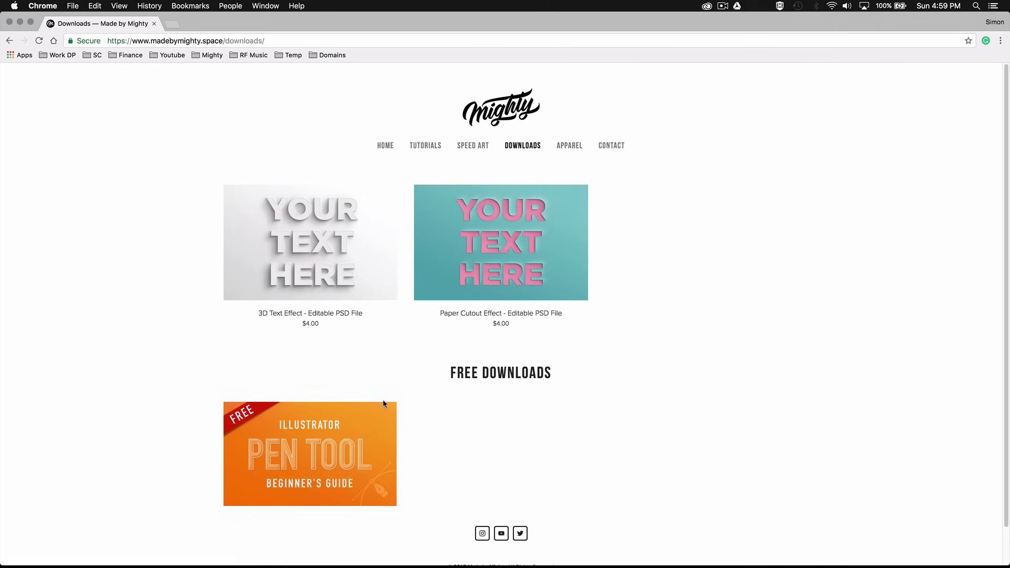
- Open the free Illustrator Pen Tool Beginner's Guide from the Made by Mighty downloads page
left_click(359, 425)
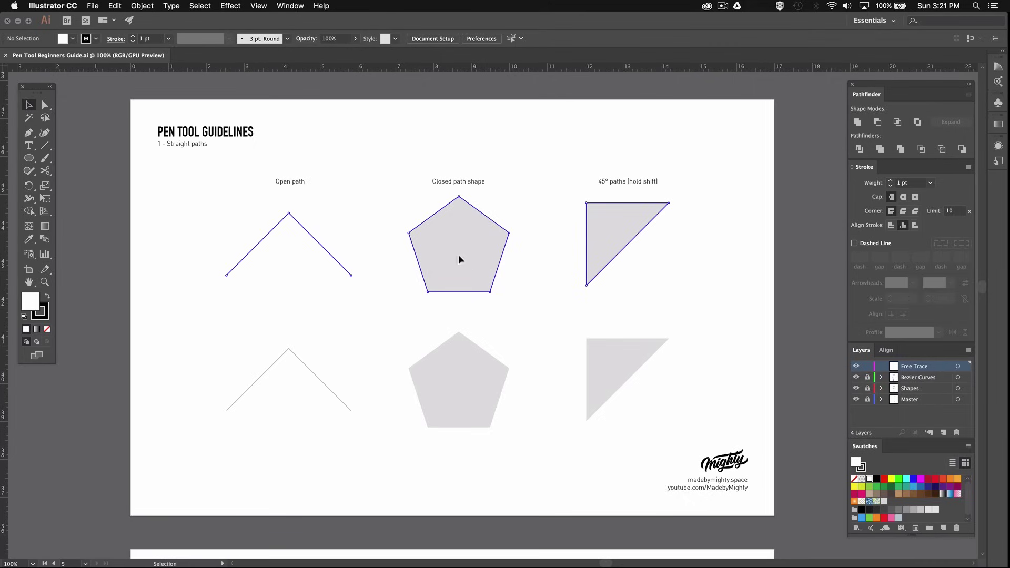
- In Illustrator, activate the Pen tool on the Straight paths page and set no fill with a magenta stroke
left_click(336, 246, "super")
left_click_drag(439, 272, 466, 251)
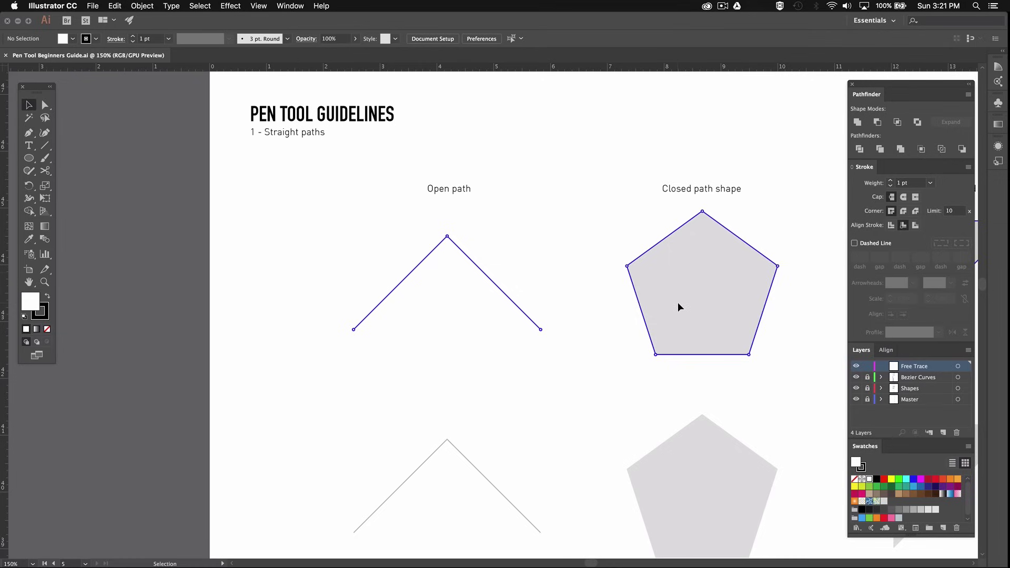
key("space")
left_click_drag(609, 368, 586, 271)
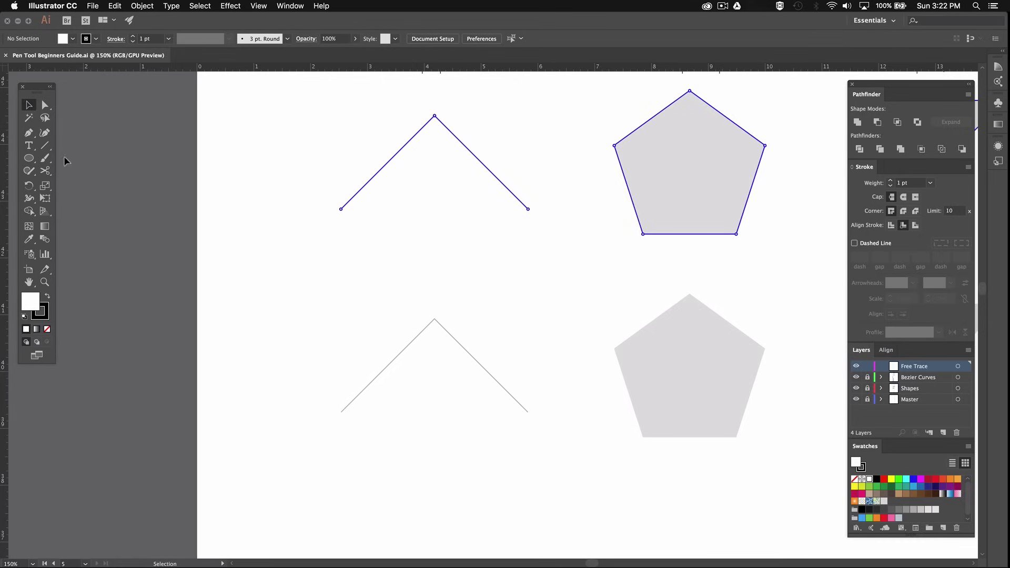
left_click(31, 135)
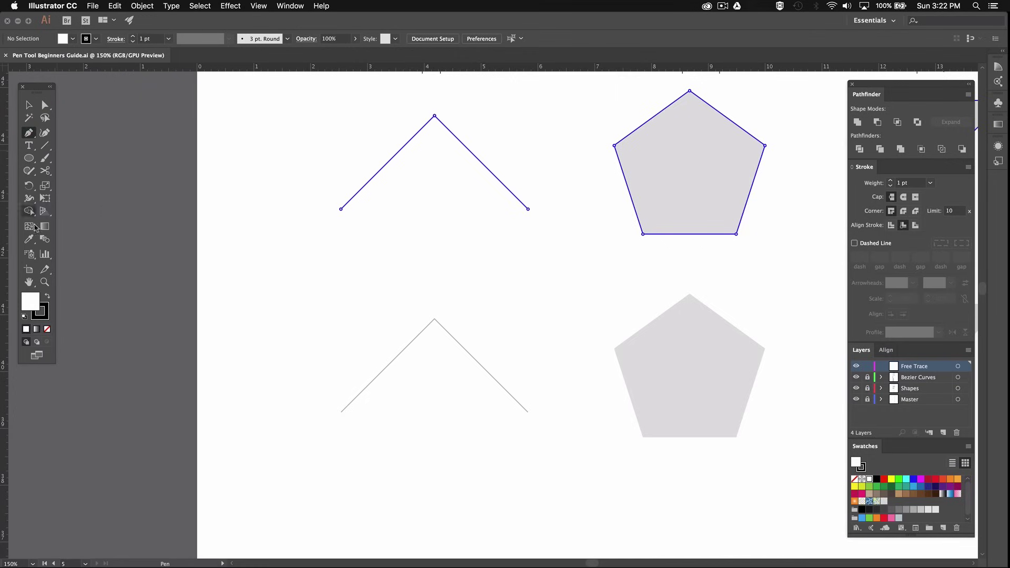
left_click(47, 328)
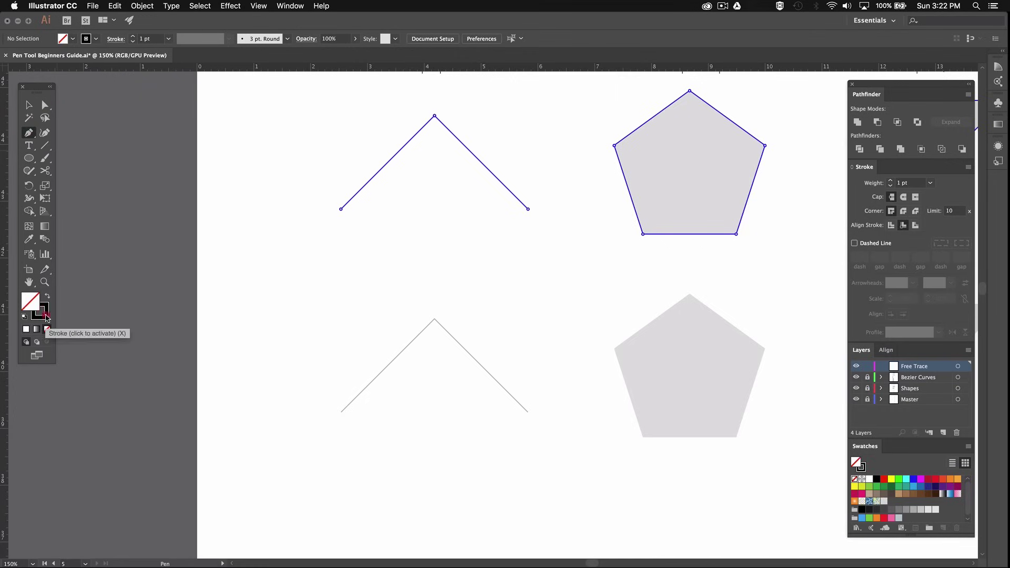
left_click(46, 315)
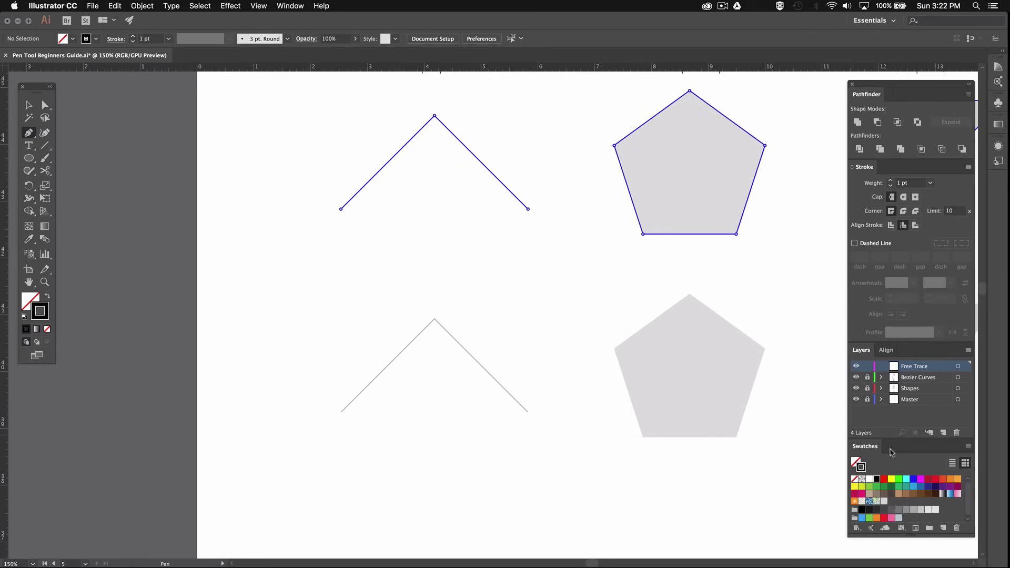
left_click(920, 481)
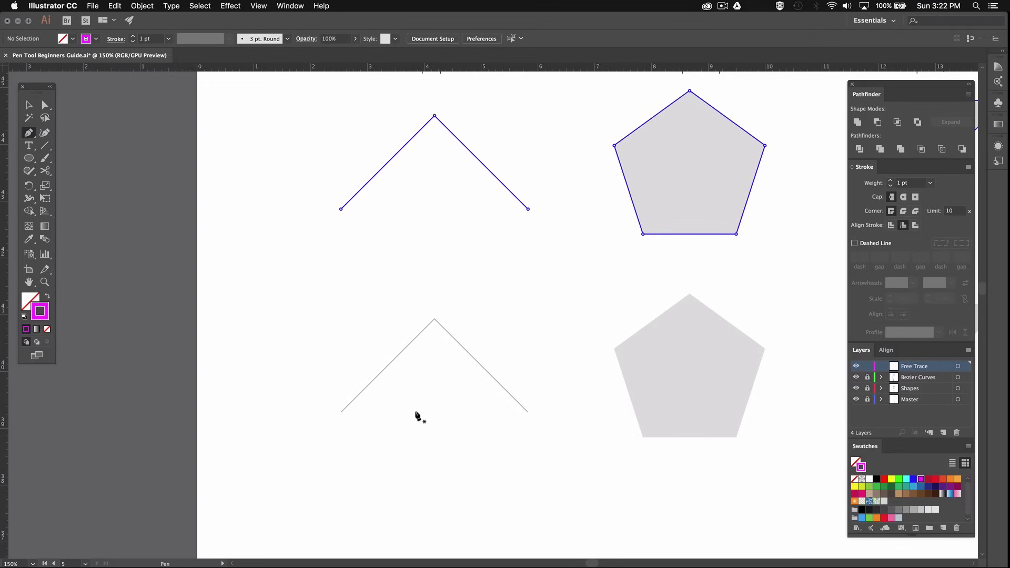
- Trace the lower grey open path with three corner anchors, from the lower-left end over the peak to the lower-right end, and end the path
key("super+space")
left_click(378, 396)
left_click(331, 437)
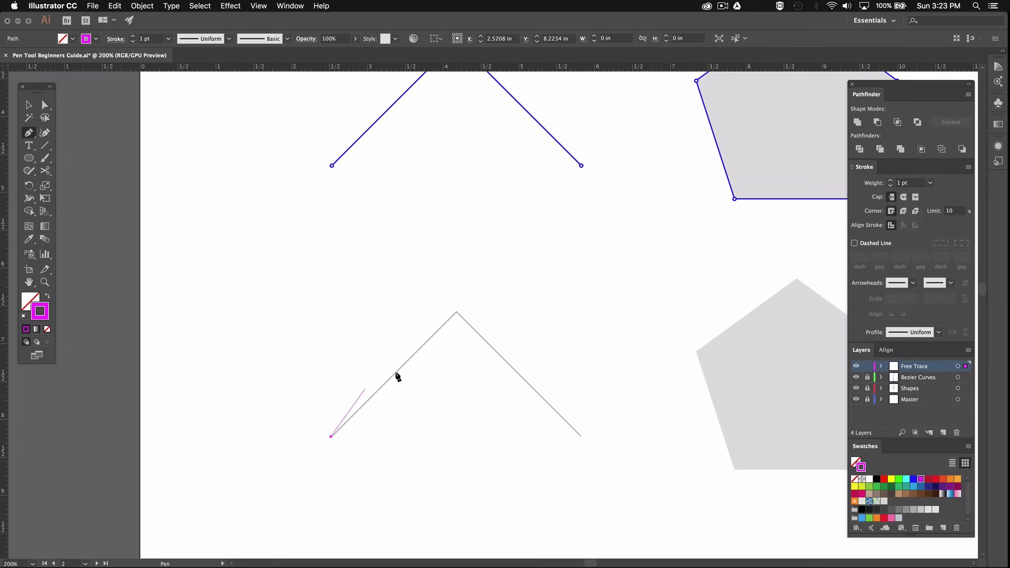
left_click_drag(457, 312, 528, 400)
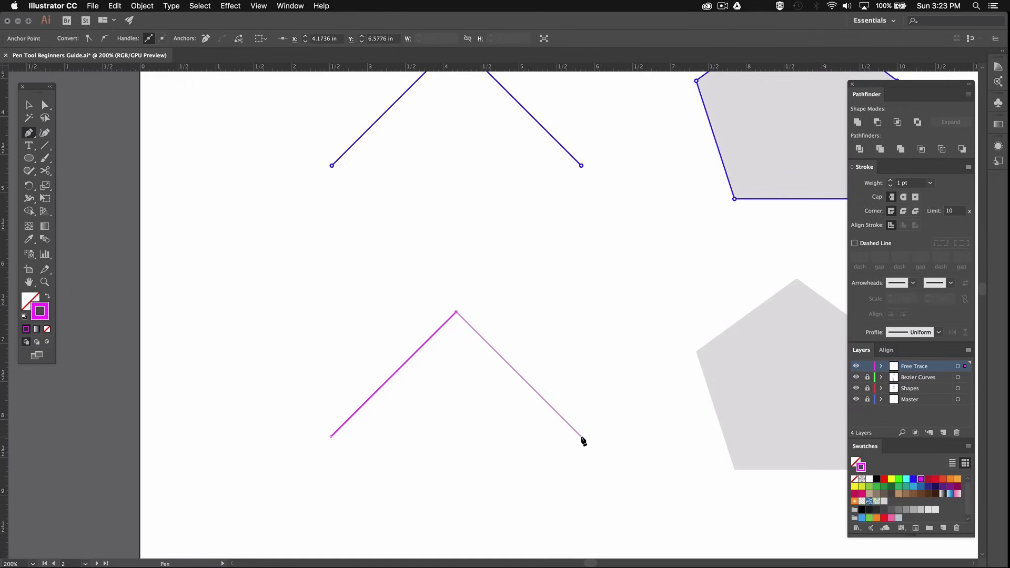
left_click(581, 436)
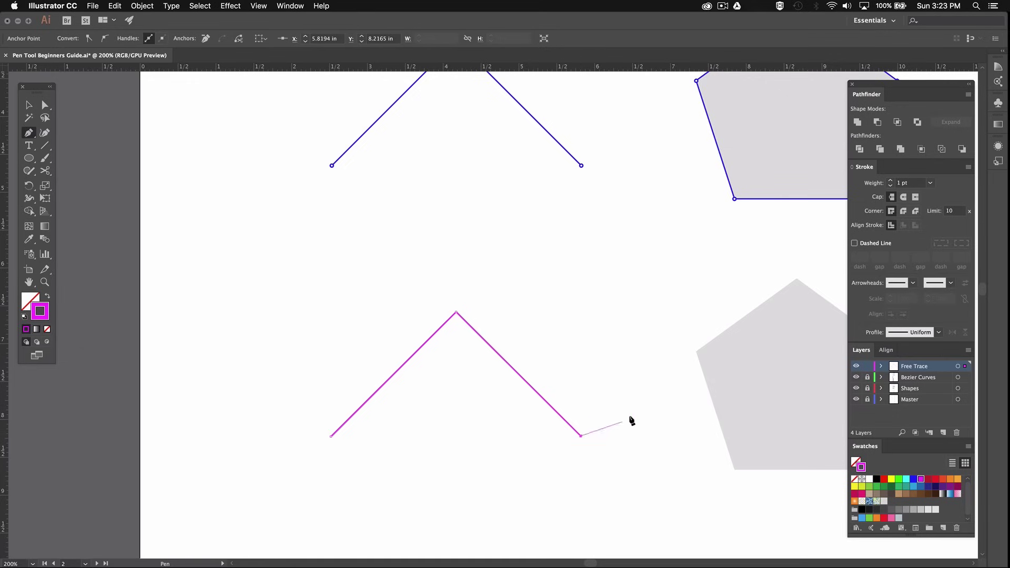
key("Escape")
- Trace the lower grey pentagon clockwise from its top corner with straight segments and close the path at the starting anchor
key("space")
left_click_drag(765, 357, 481, 321)
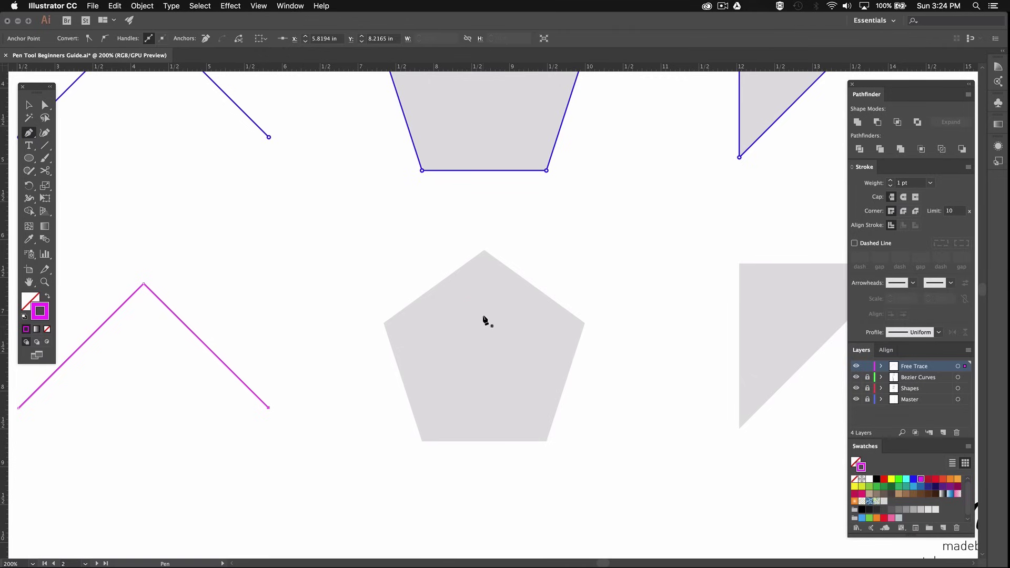
left_click(483, 251)
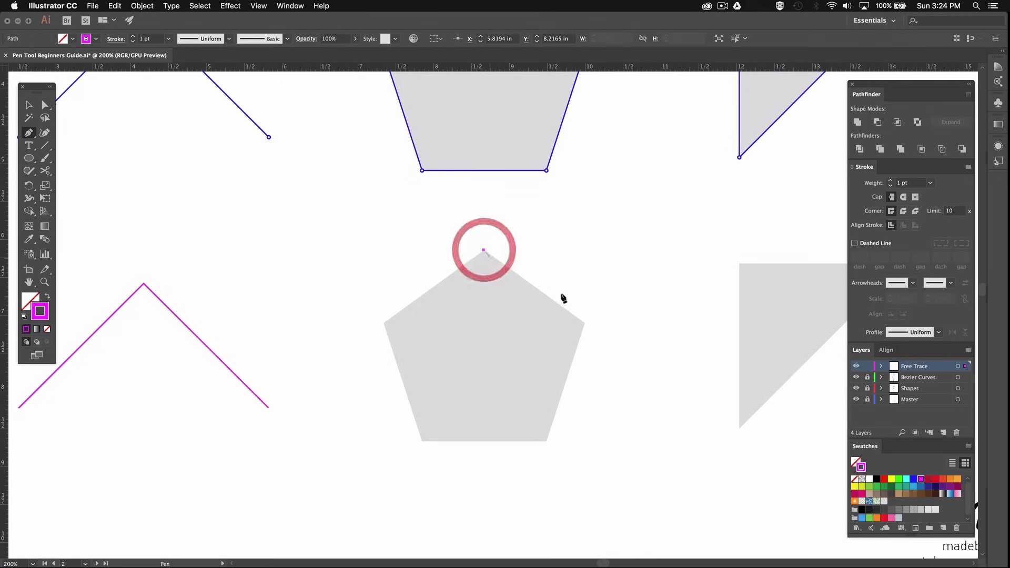
left_click(583, 322)
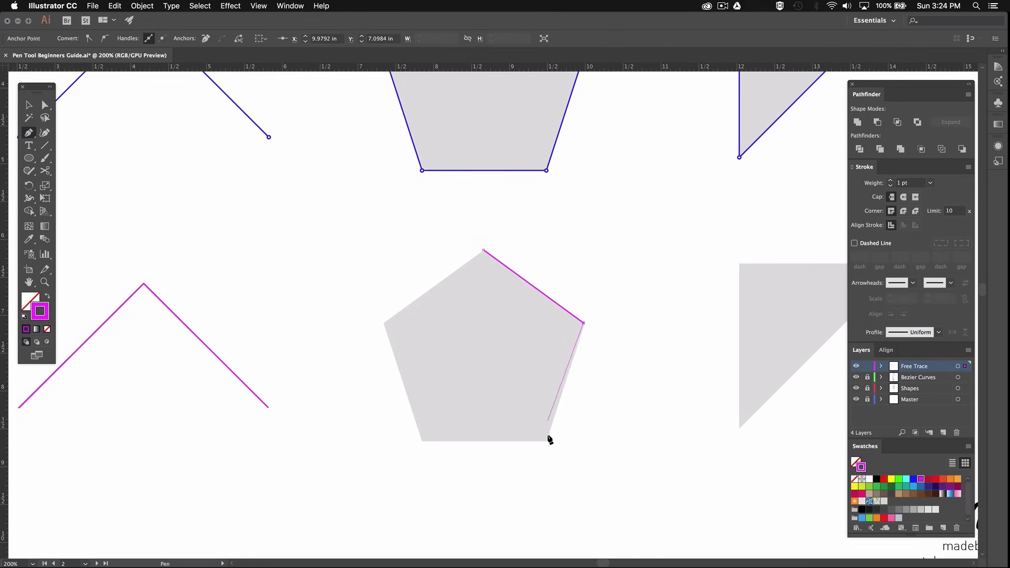
left_click(546, 441)
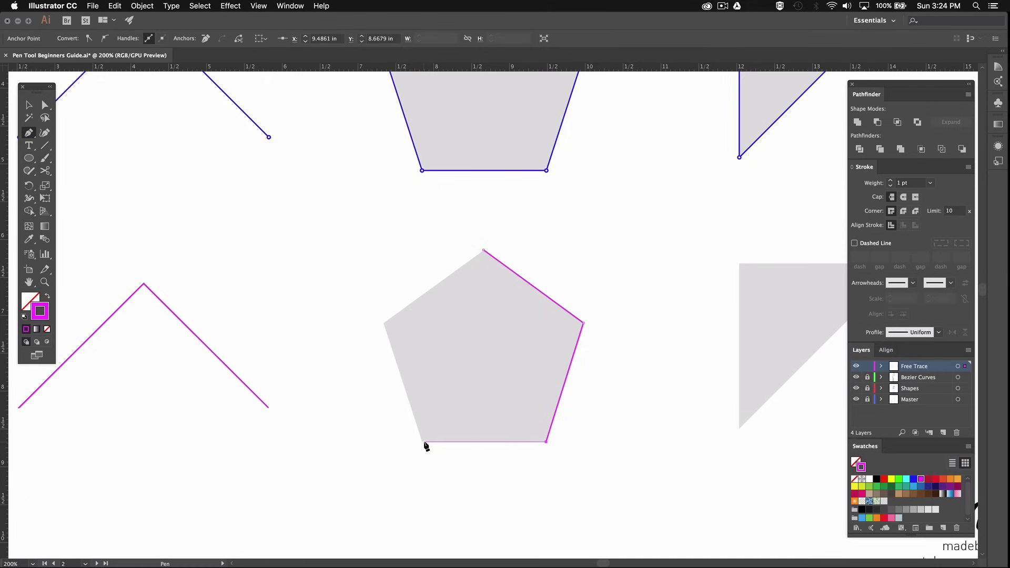
left_click(422, 443)
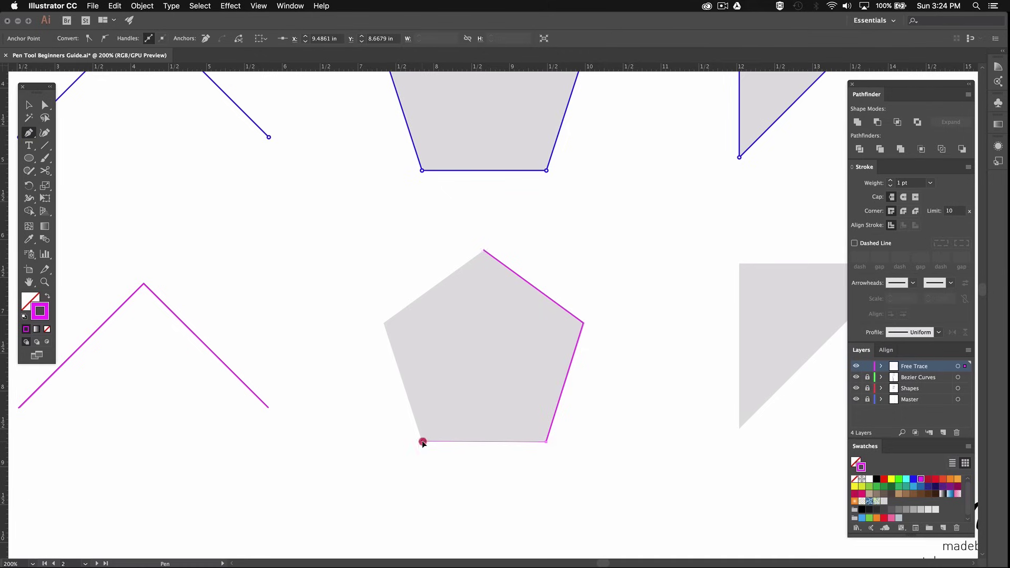
left_click(385, 324)
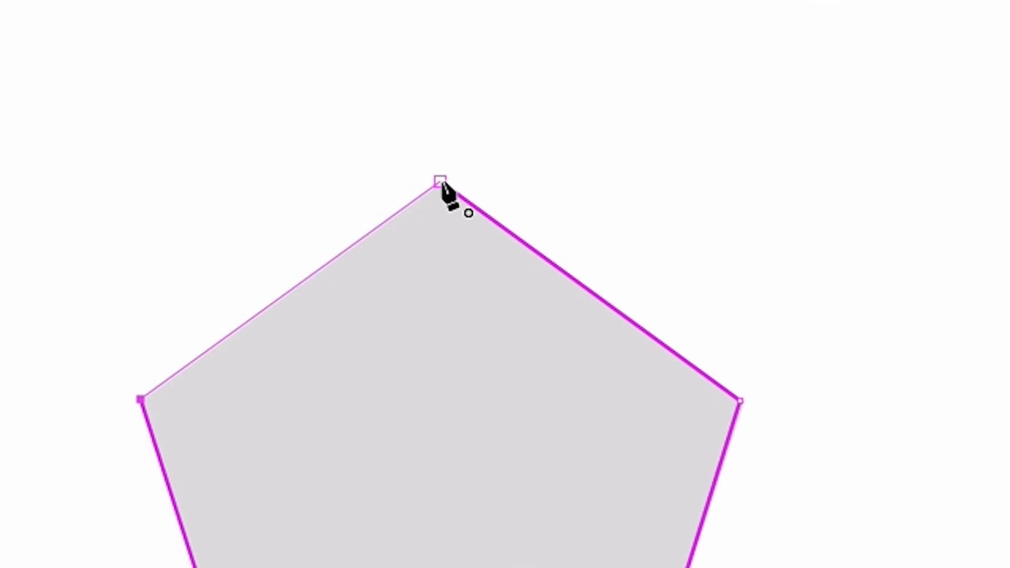
left_click(441, 182)
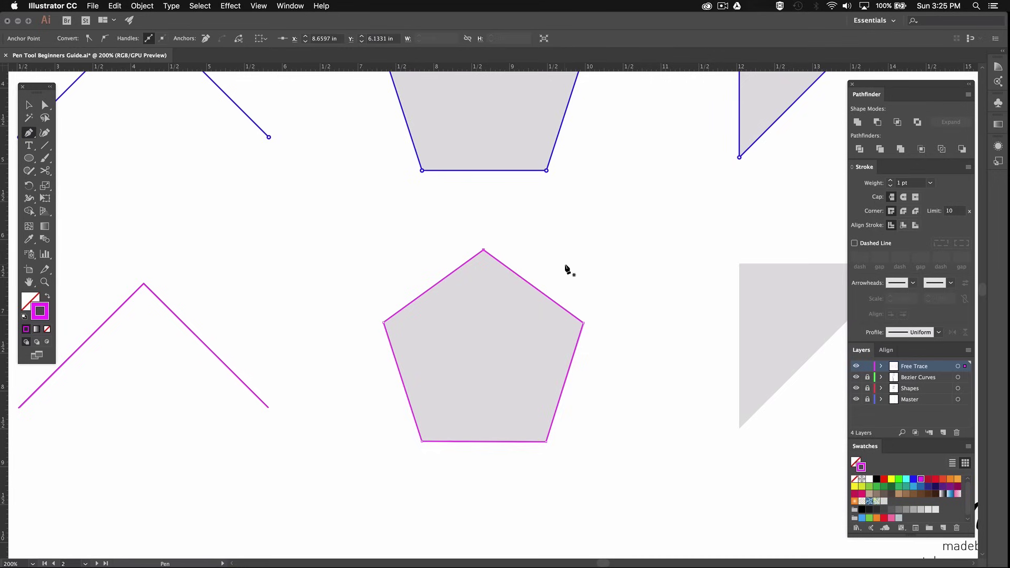
- Trace the lower grey triangle from its top-left corner with segments constrained to 45° angles, closing the path at the starting anchor
key("space")
left_click_drag(627, 270, 330, 301)
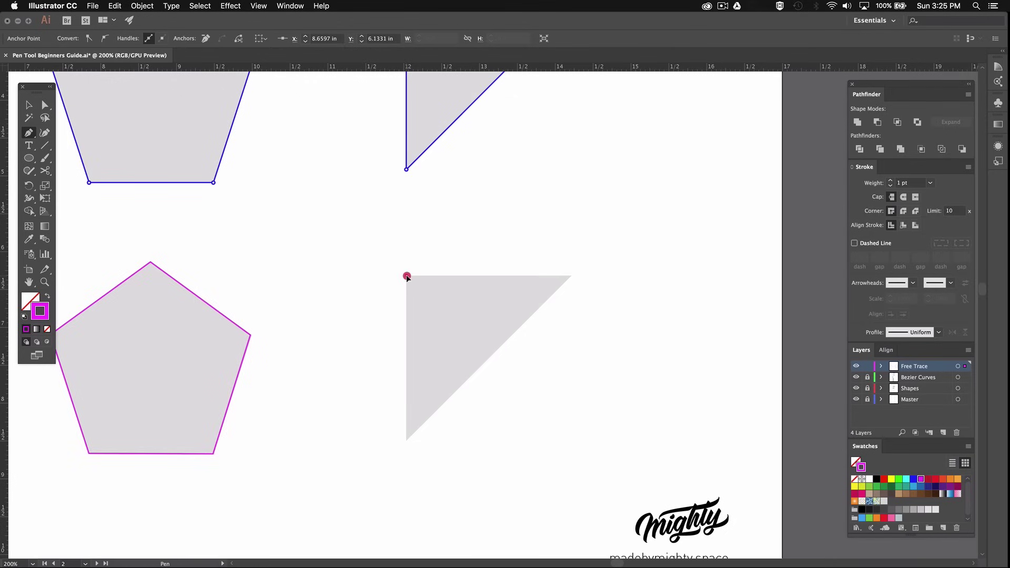
left_click(406, 275)
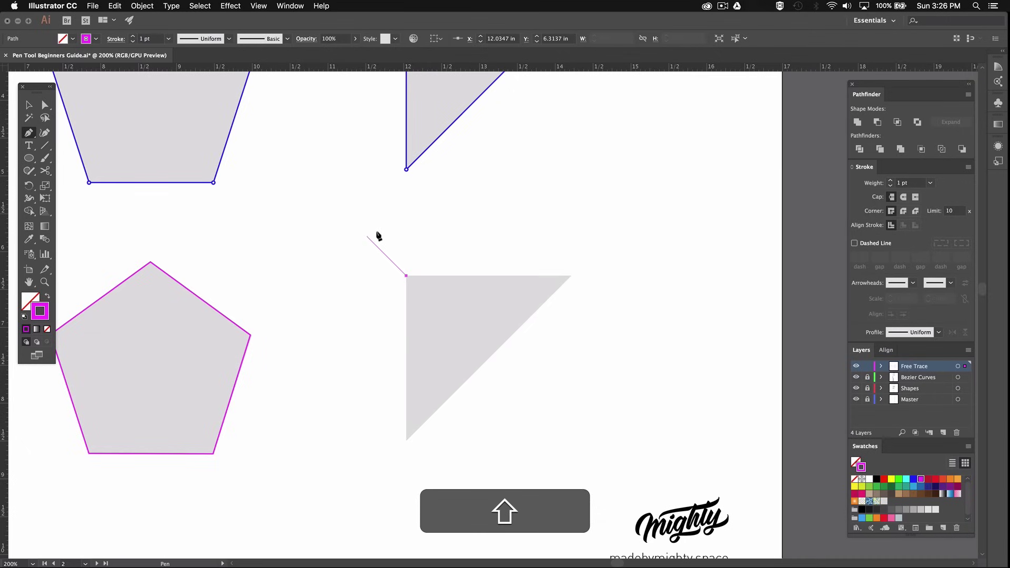
left_click(571, 276, "shift")
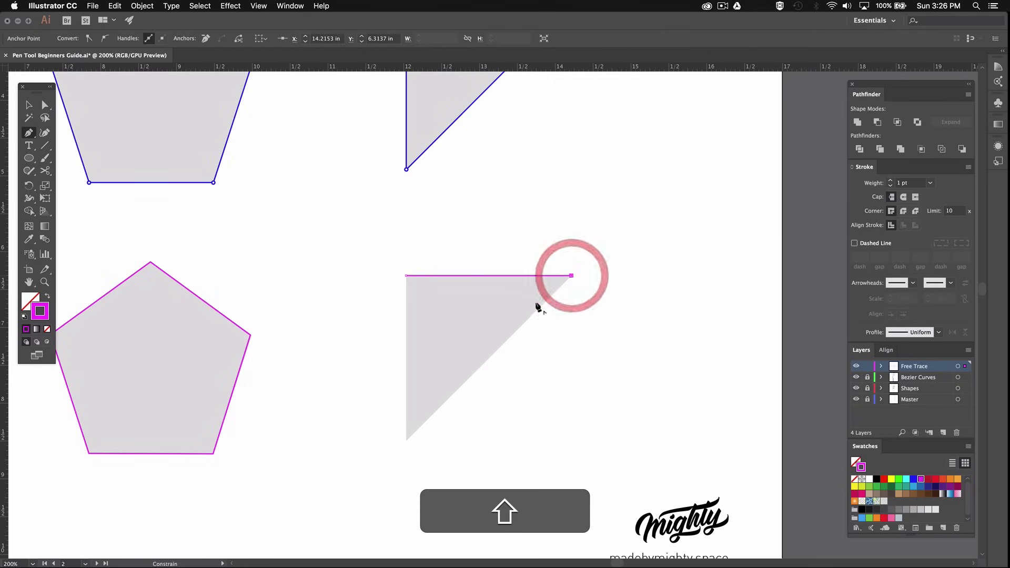
left_click(406, 441, "shift")
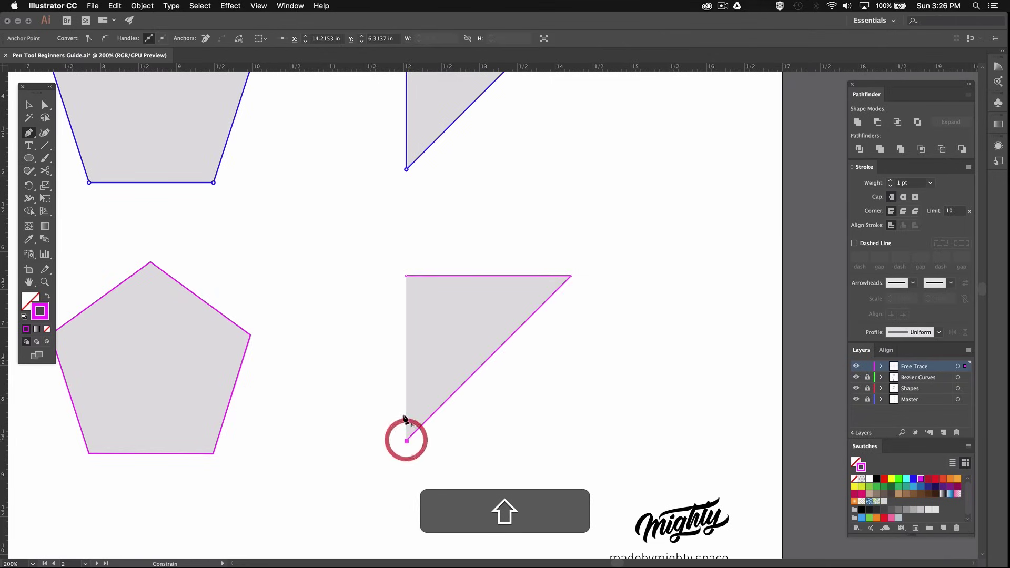
left_click(406, 276, "shift")
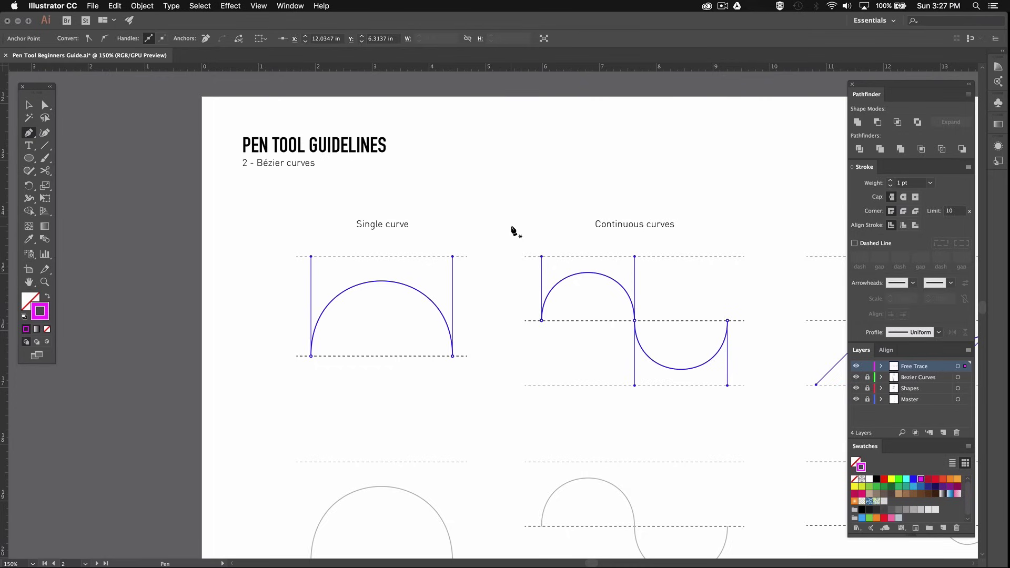
- Start tracing the lower Single curve at the grey arch's left end, with a vertical handle reaching the upper dashed guideline
key("space")
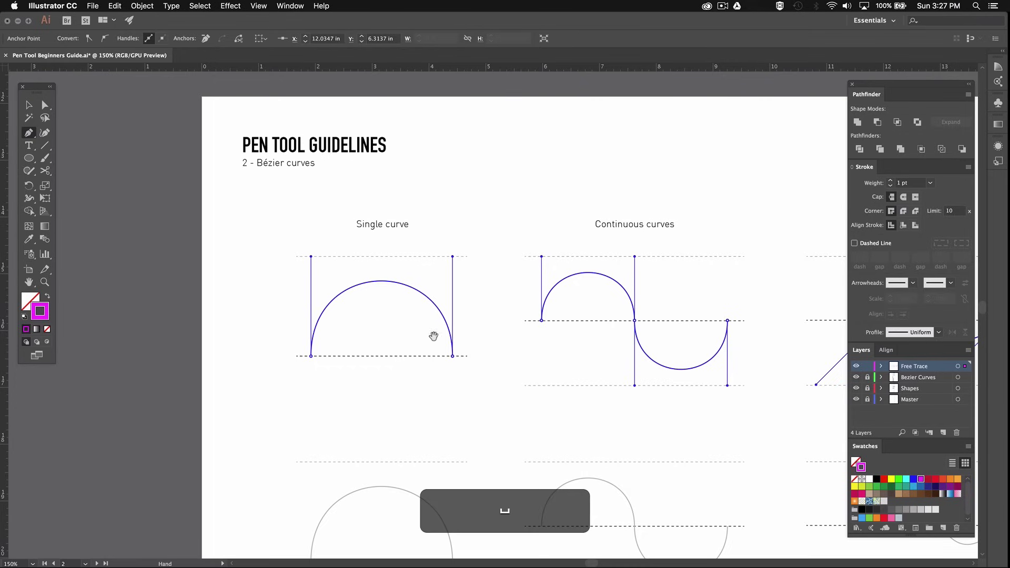
left_click_drag(435, 340, 485, 194)
left_click(455, 326, "super")
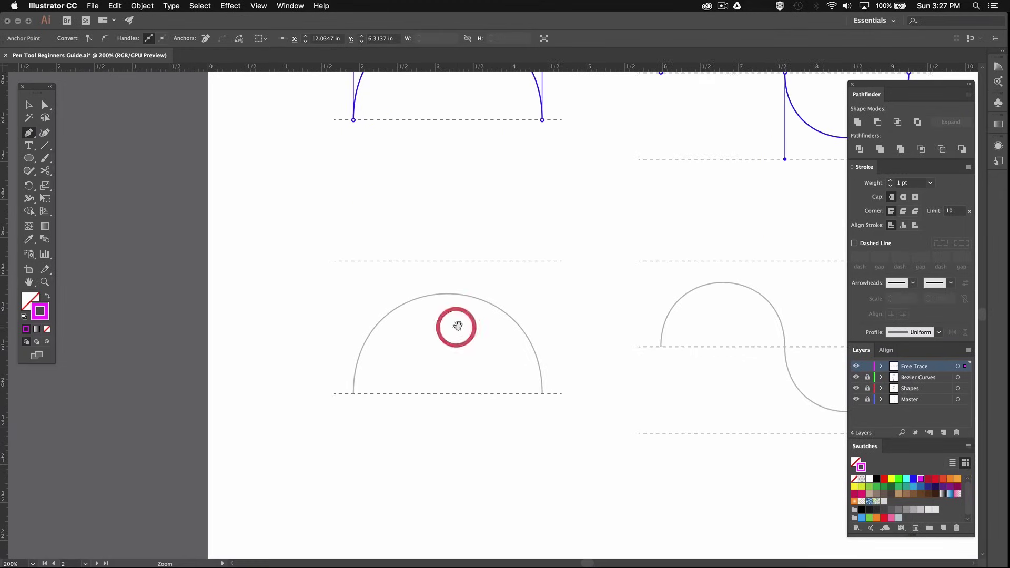
left_click_drag(476, 325, 461, 282)
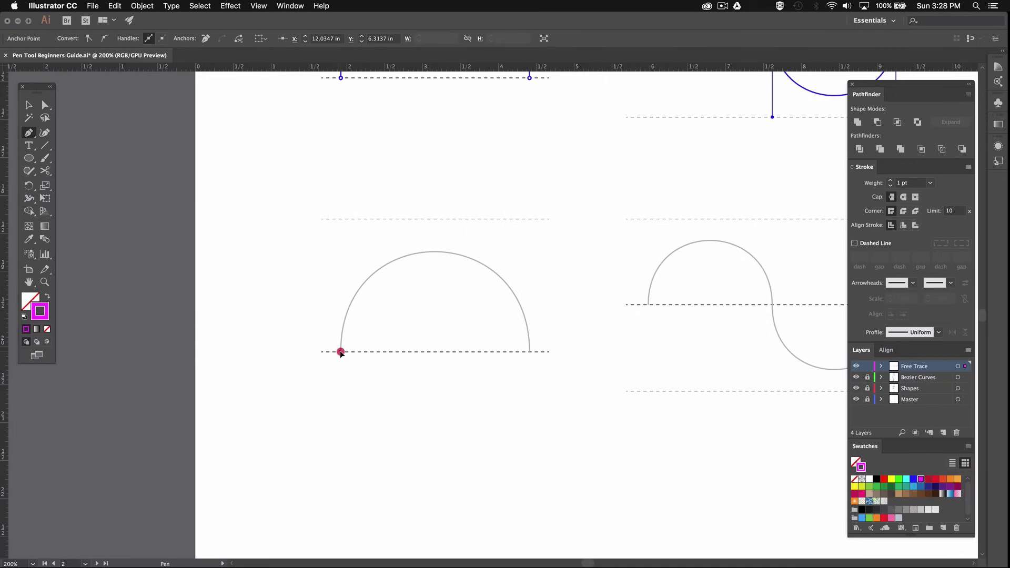
left_click_drag(341, 345, 345, 221)
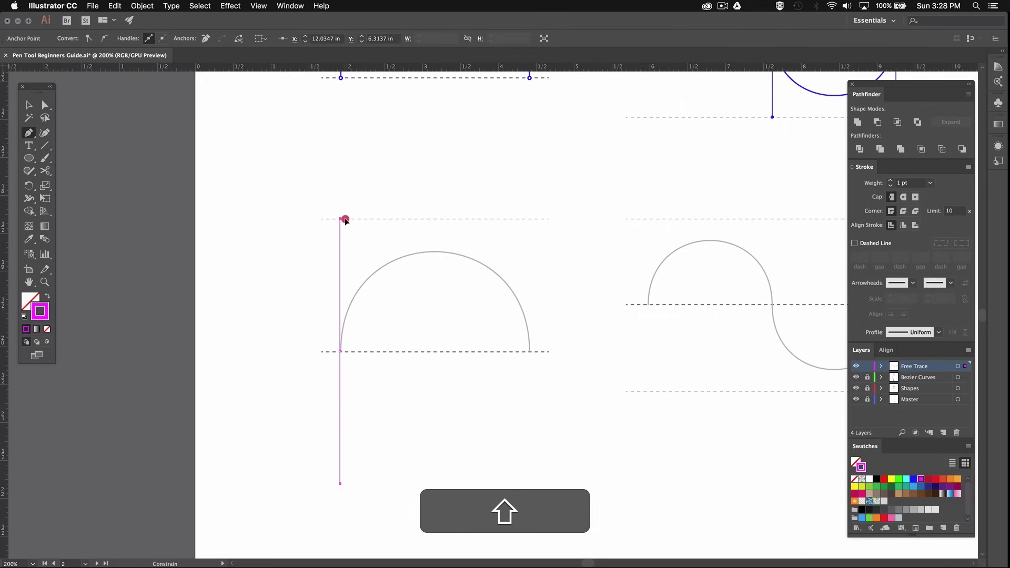
left_click_drag(345, 221, 345, 218)
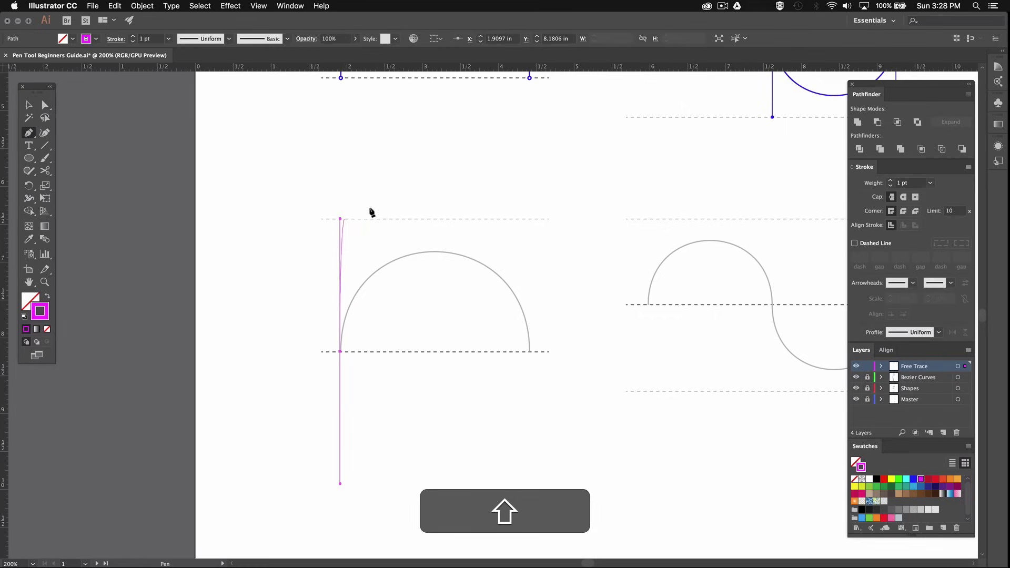
- Complete the arch with a smooth anchor at its right end, extending the handle vertically downward until the path matches the grey curve
key("space")
left_click_drag(443, 171, 420, 365)
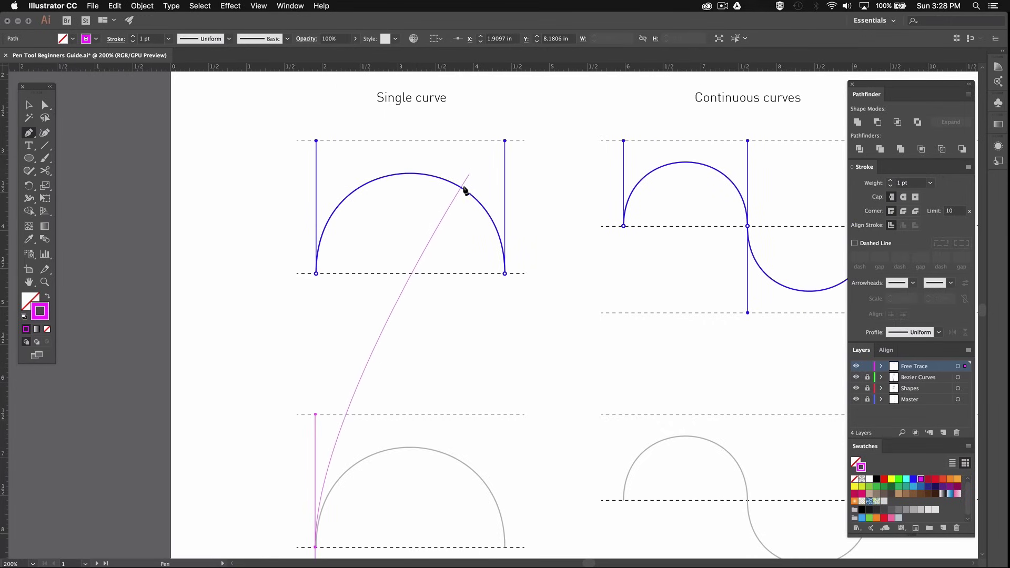
key("space")
left_click_drag(401, 394, 405, 214)
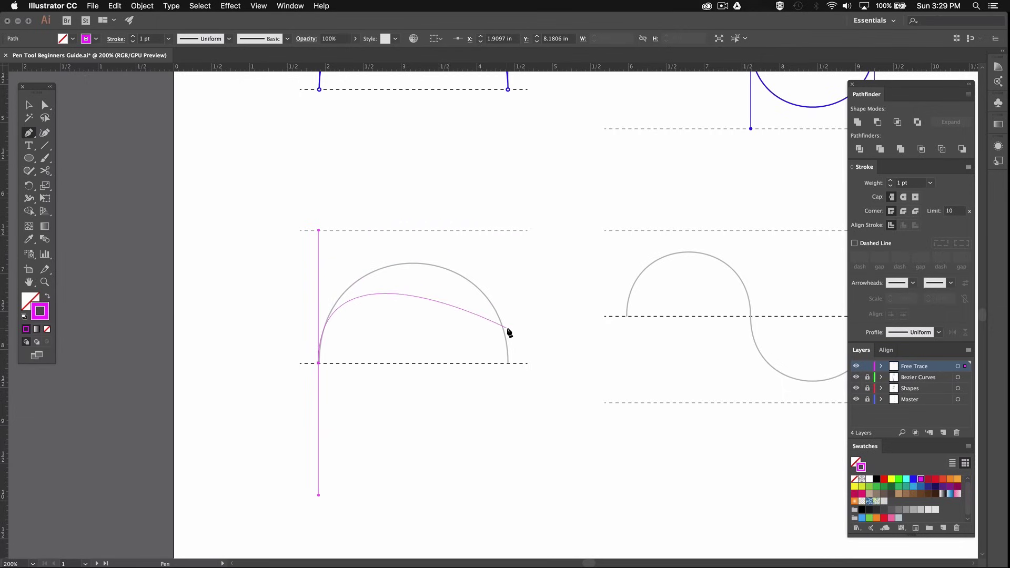
left_click(507, 363)
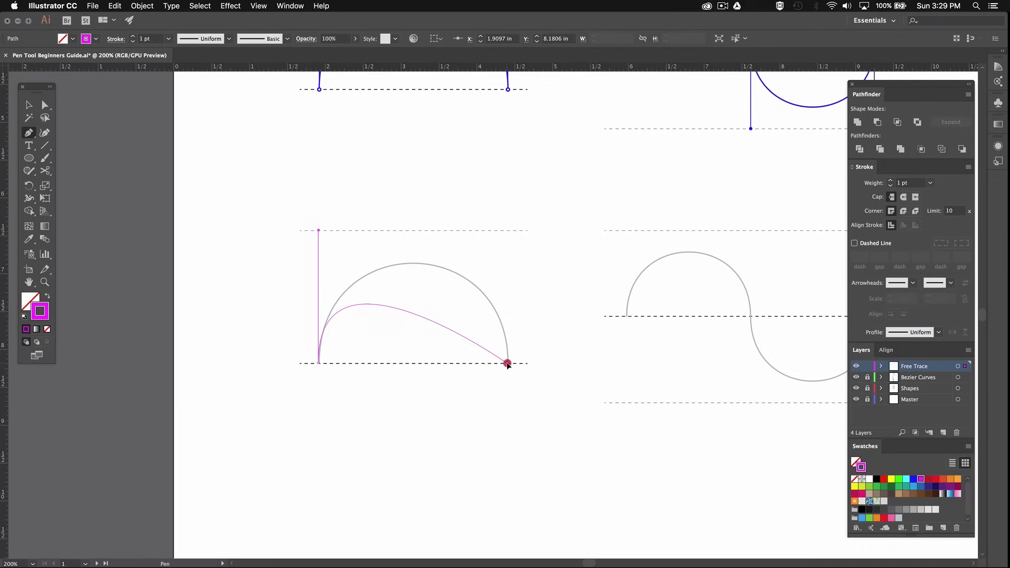
key("shift")
left_click_drag(507, 363, 498, 497)
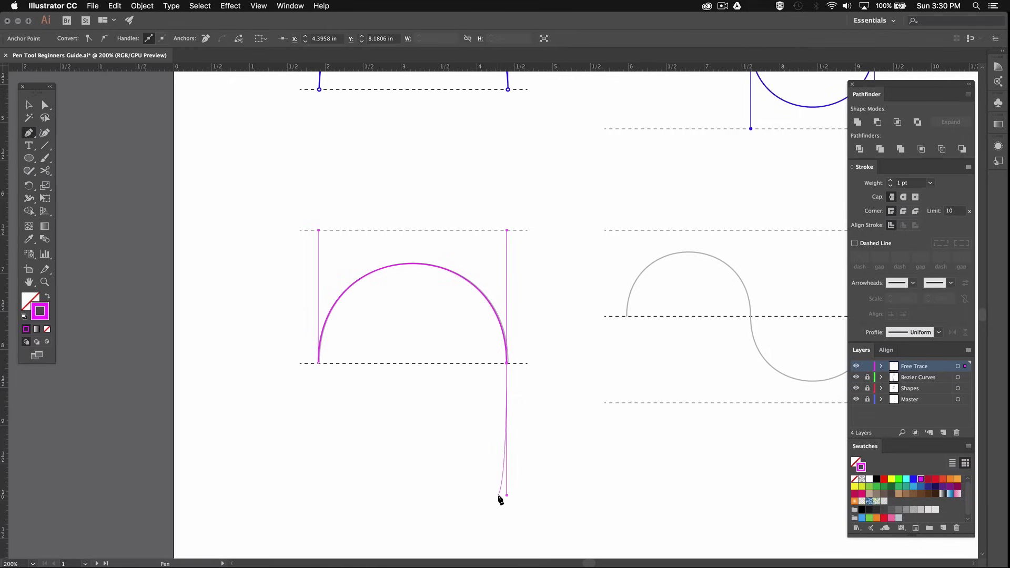
- Shift the traced arch's right and left end anchors slightly along the dashed baseline onto the grey arch
key("super+space")
left_click(495, 374, "super")
left_click(495, 324, "super")
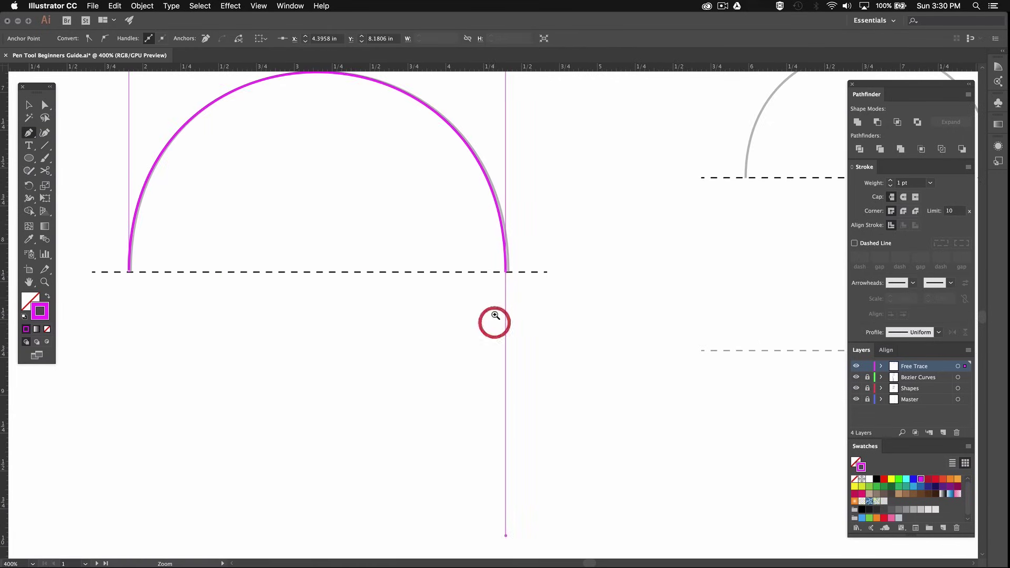
left_click_drag(493, 301, 507, 367)
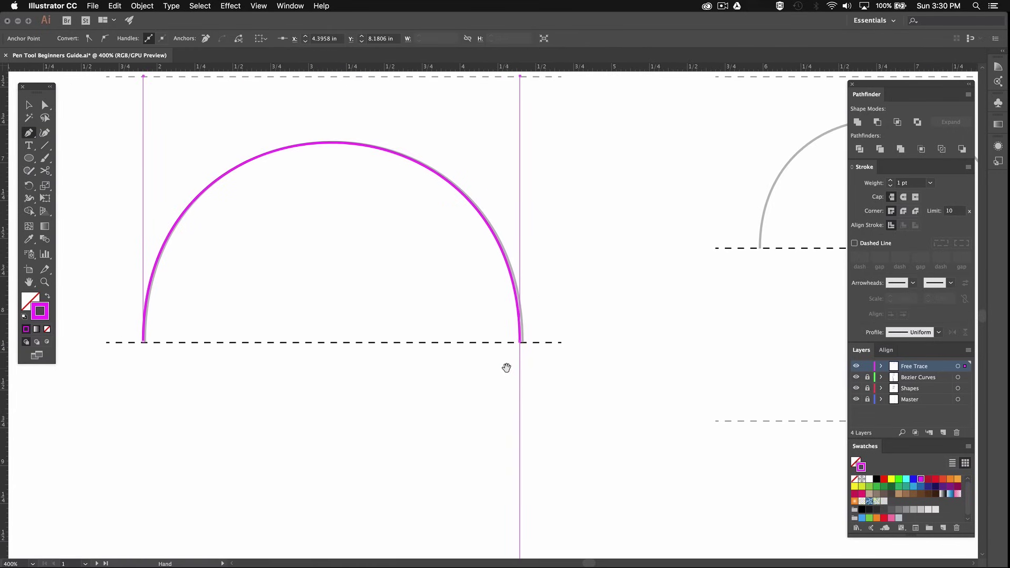
left_click(519, 342, "super")
left_click_drag(520, 342, 524, 343)
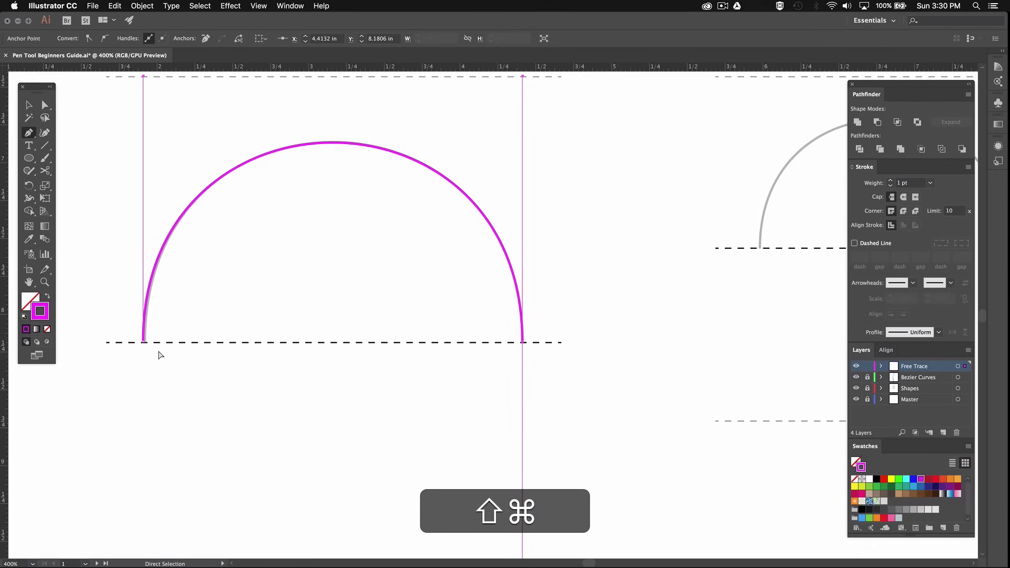
left_click_drag(143, 343, 146, 341)
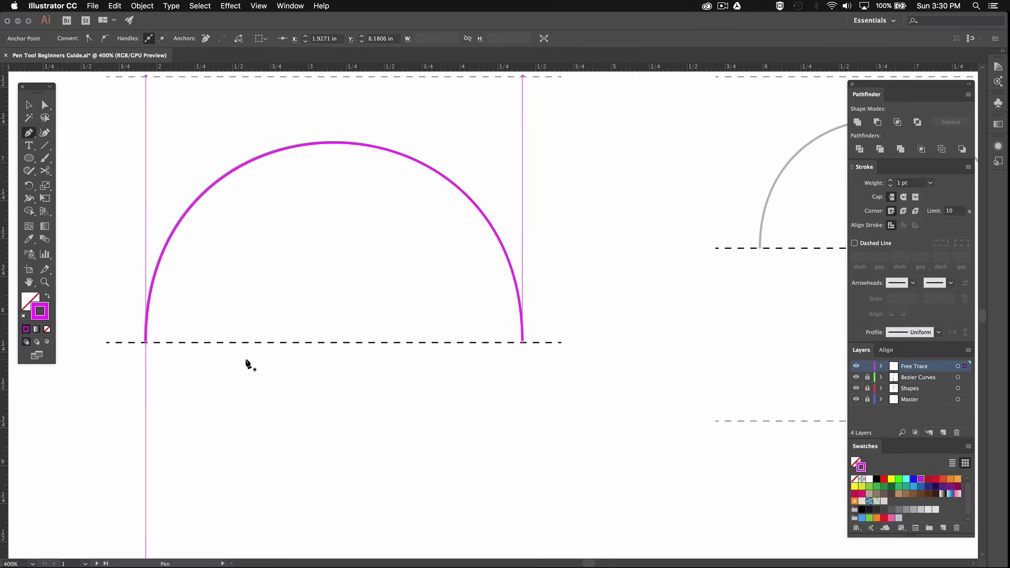
- Trace the lower Continuous curves from left to right with three smooth anchors on the baseline, extending vertical handles to the dashed guidelines
key("space")
left_click_drag(588, 280, 19, 318)
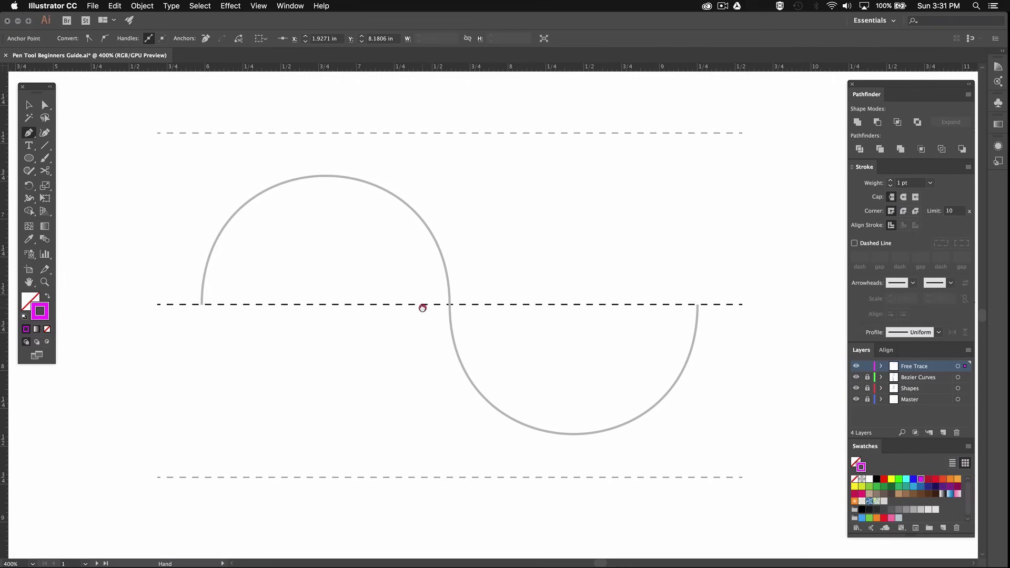
left_click(423, 308)
left_click_drag(201, 305, 240, 135)
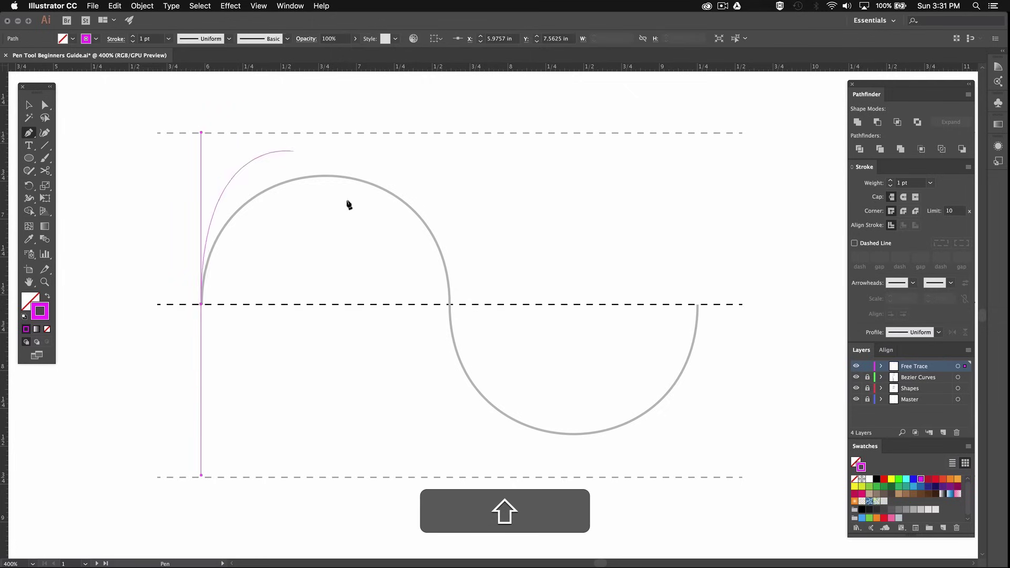
left_click_drag(448, 304, 449, 477)
left_click_drag(648, 372, 514, 402)
left_click_drag(562, 335, 573, 160)
- Try extending the continuous curve by one more arch past its right end, and undo that extension
key("super+minus")
key("super+minus")
left_click_drag(568, 363, 559, 446)
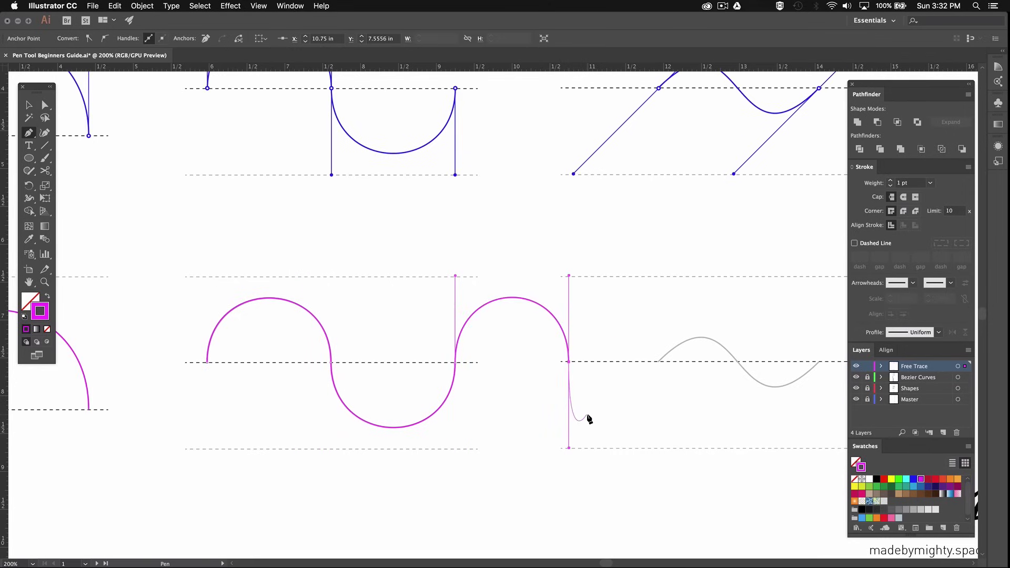
key("super+z")
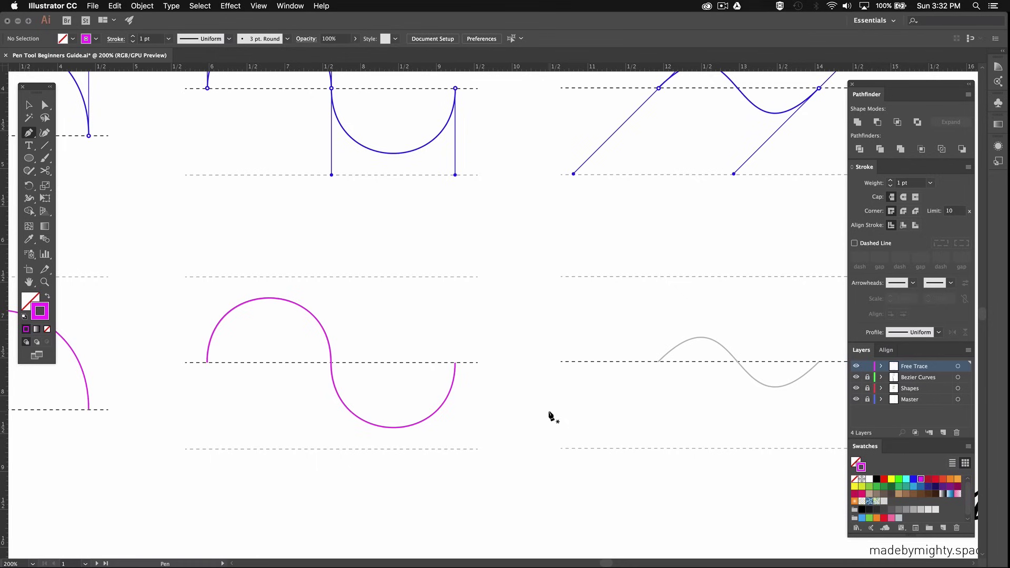
- Trace the lower 45° curve with two anchors whose handles are constrained to 45° and reach the upper guideline, and deselect the path
key("space")
left_click_drag(702, 295, 485, 372)
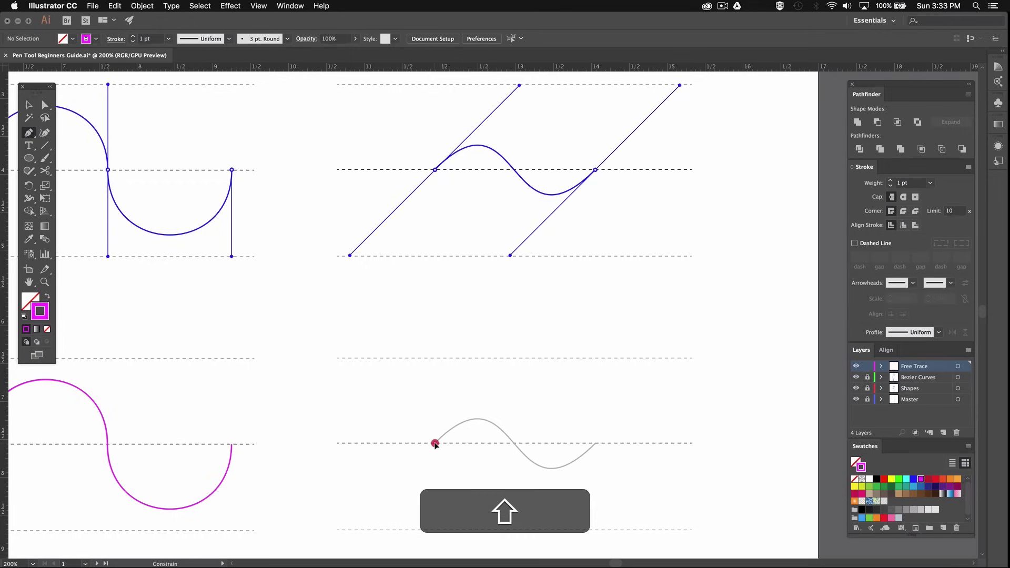
left_click_drag(434, 444, 528, 367)
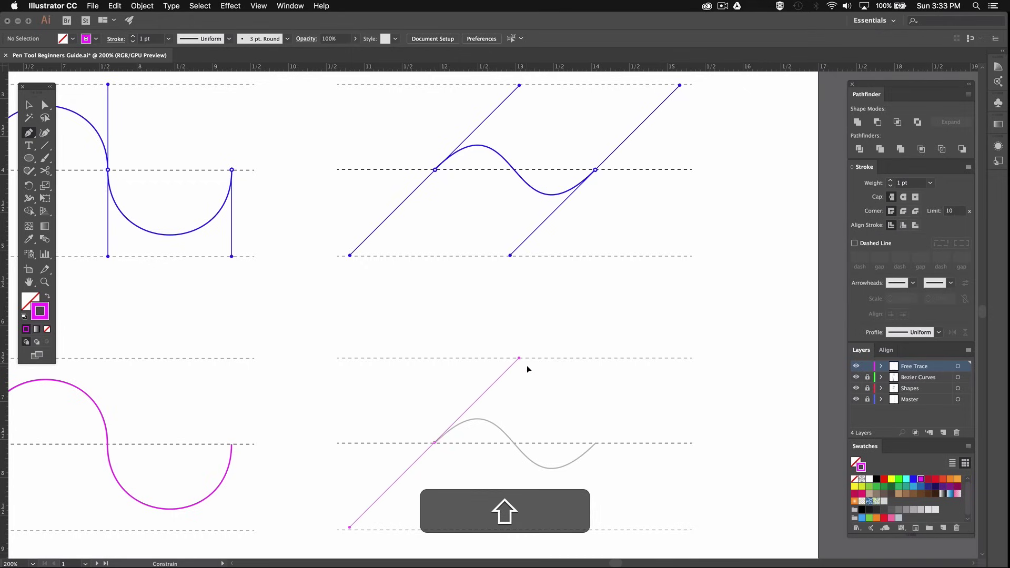
left_click_drag(527, 368, 528, 368)
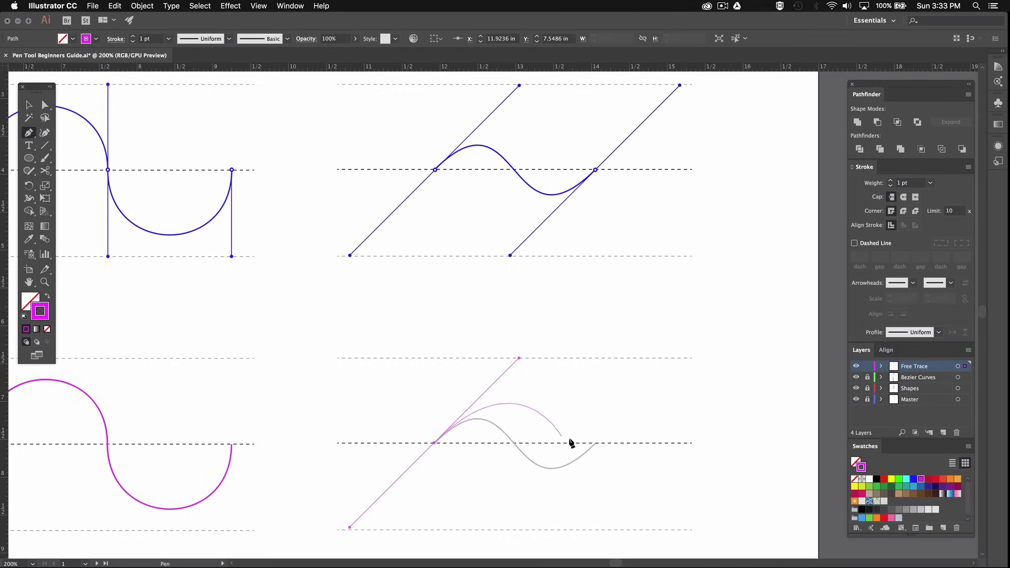
left_click(595, 444, "shift")
left_click_drag(596, 443, 679, 358)
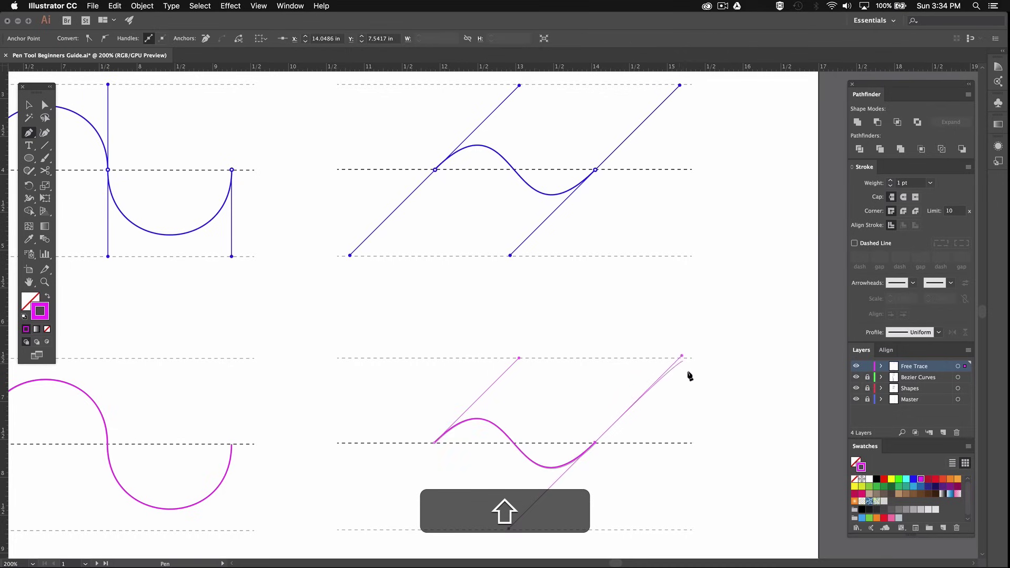
left_click(695, 391, "super")
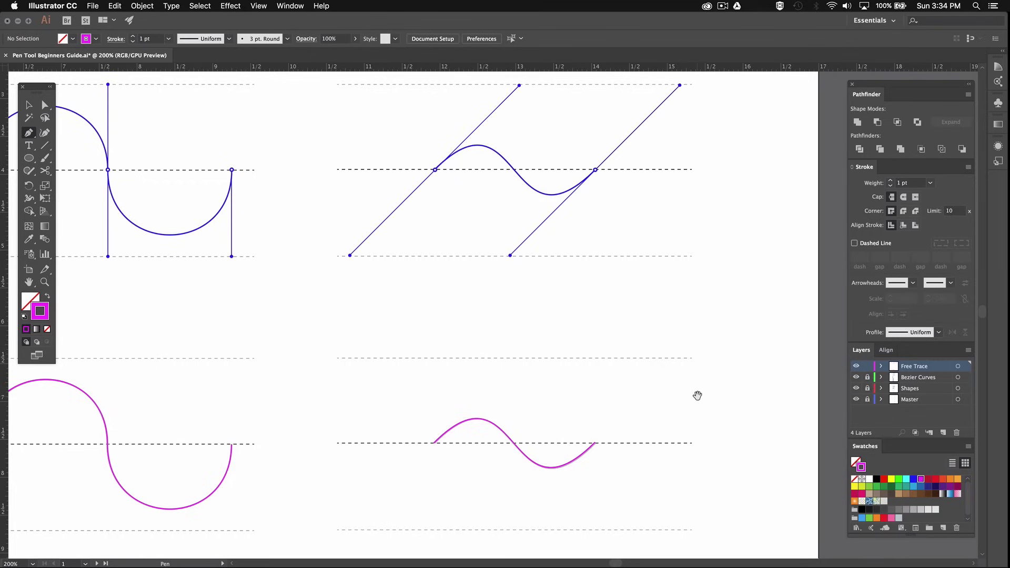
- Draw a freeform flowing path with four smooth anchors on the empty canvas beside the 45° curve artboard
left_click(709, 373, "alt+super")
left_click_drag(691, 353, 605, 428)
left_click_drag(552, 359, 592, 316)
left_click_drag(670, 338, 713, 314)
left_click_drag(775, 379, 775, 412)
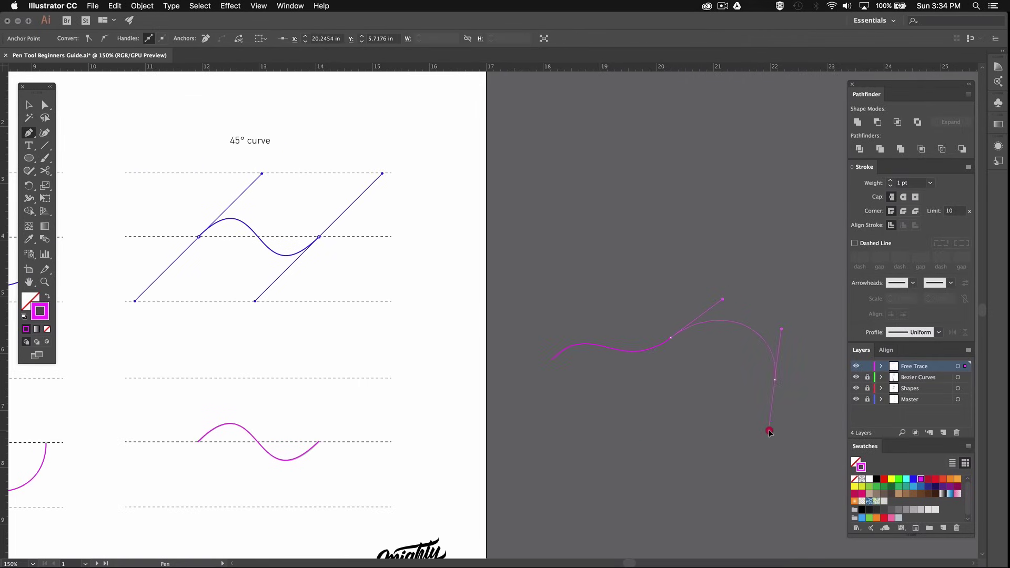
left_click_drag(646, 485, 562, 485)
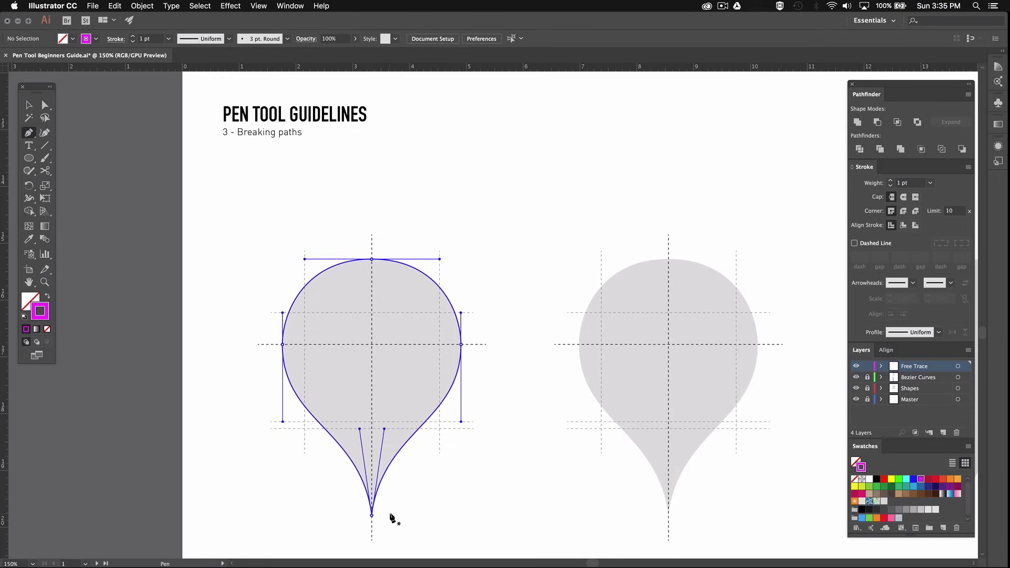
- On the Breaking paths page, trace the middle teardrop's right half with smooth anchors at its top centre, right side and bottom tip
key("space")
left_click_drag(665, 345, 489, 295)
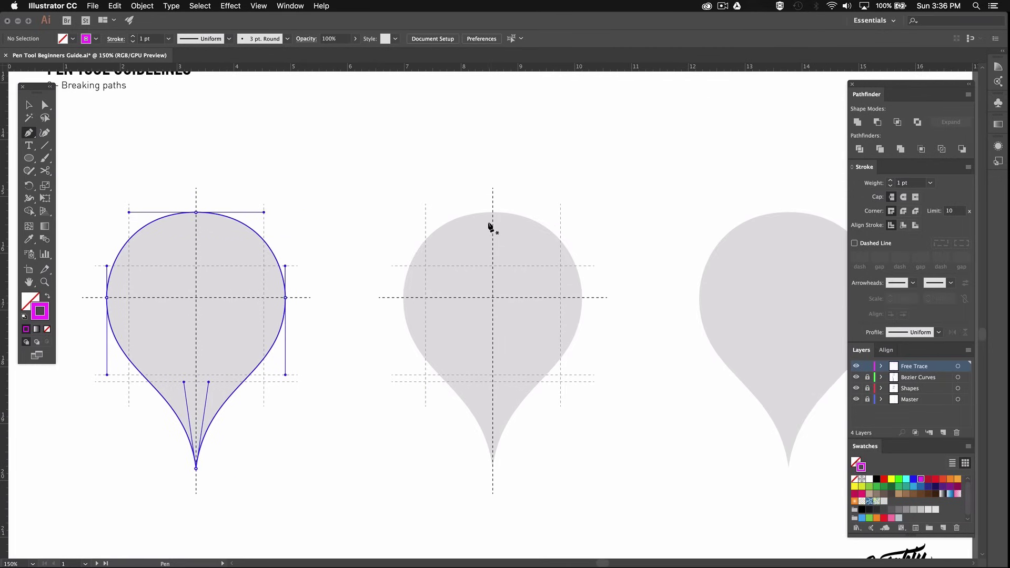
key("shift")
left_click_drag(493, 213, 560, 214)
left_click_drag(582, 297, 583, 329)
key("shift")
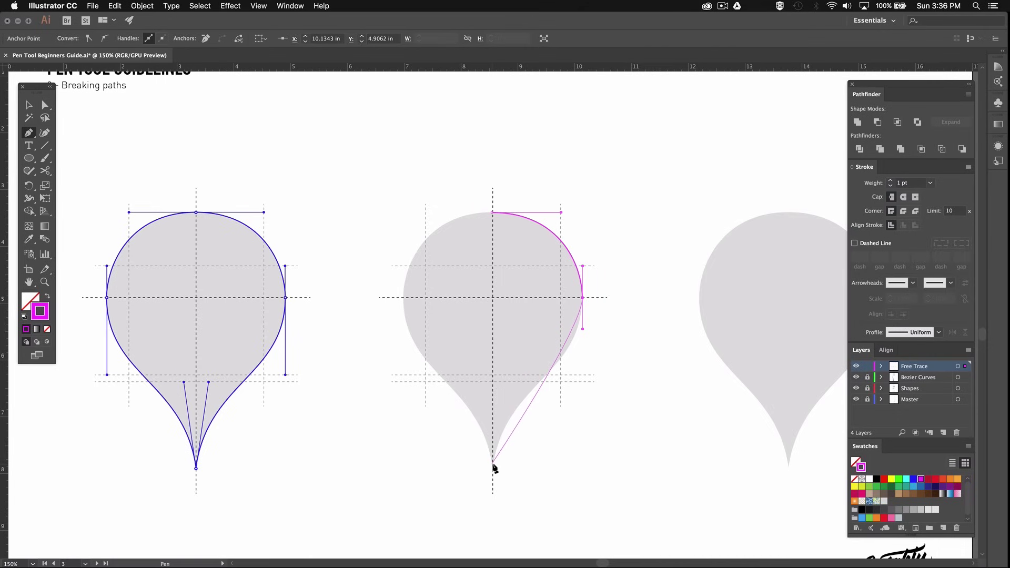
left_click_drag(493, 465, 483, 500)
- Extend the right anchor's lower handle to the lower guideline, then fit the tip's right handle and break its opposite handle upward for a sharp corner
key("super")
key("shift")
left_click_drag(583, 331, 579, 377)
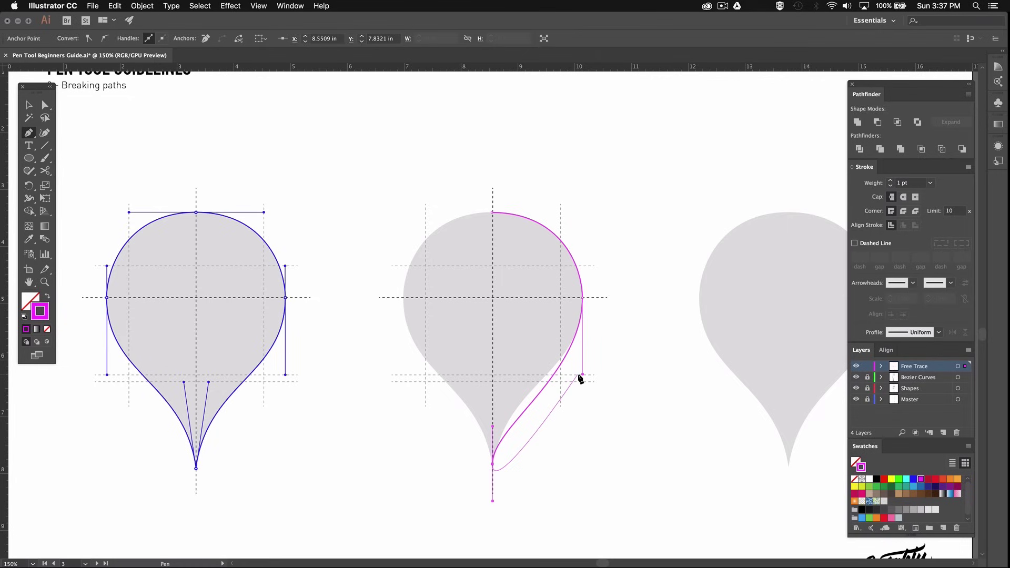
key("super")
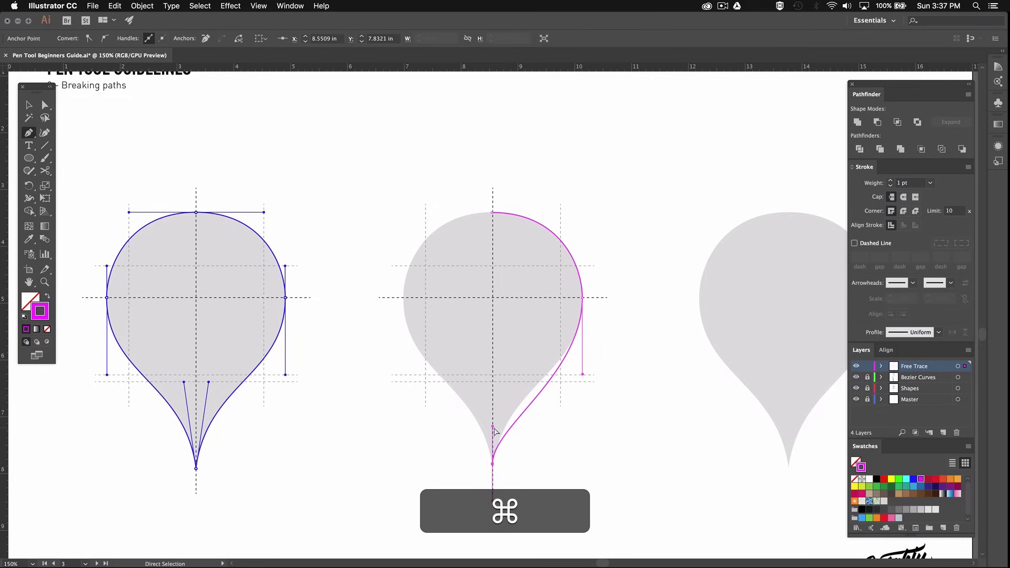
left_click_drag(493, 427, 506, 384)
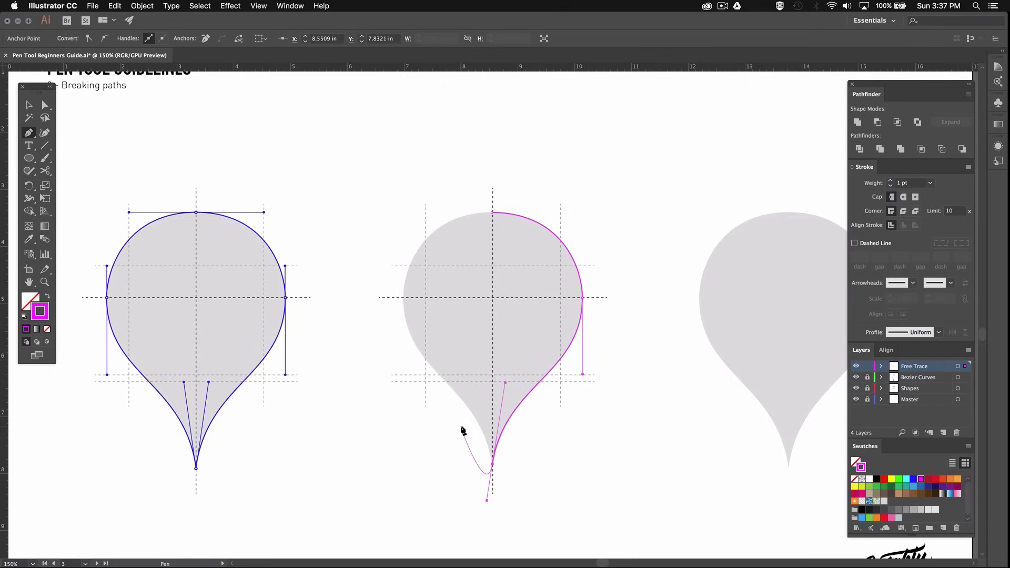
key("alt")
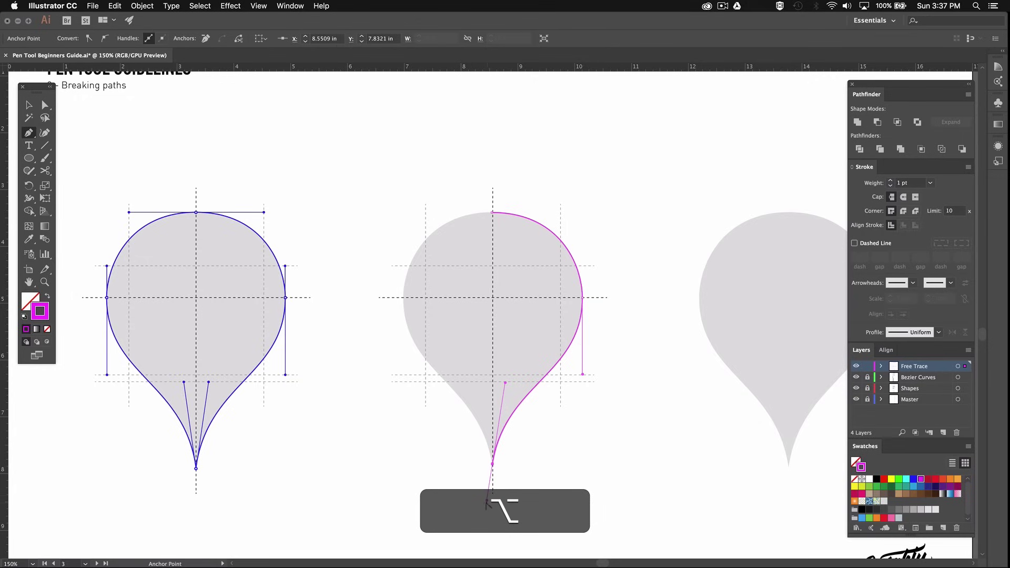
left_click_drag(487, 503, 481, 387)
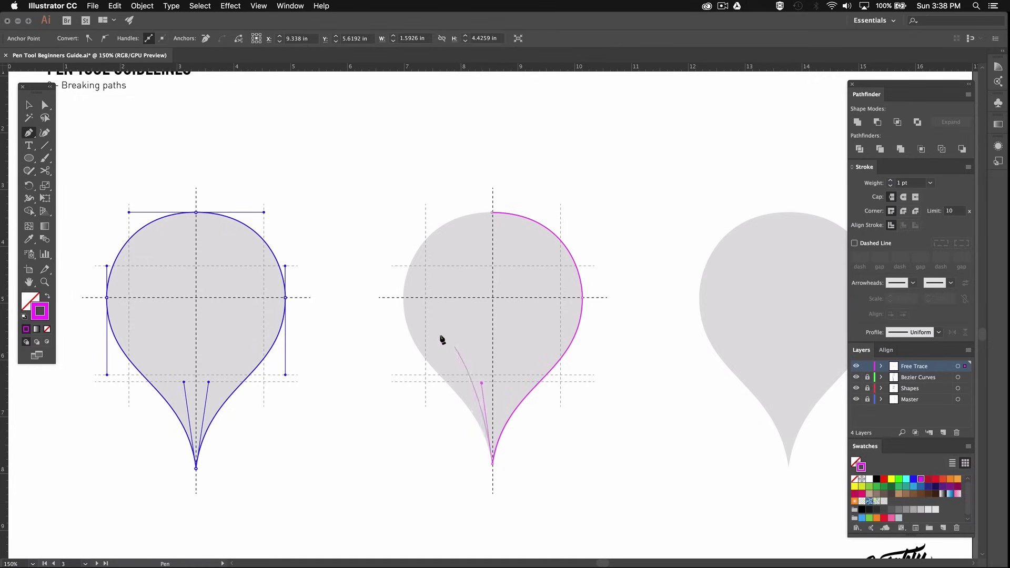
- Close the teardrop through a smooth left-side anchor, shorten that anchor's upper handle to the upper horizontal guideline, and deselect the path
left_click(403, 298)
key("shift")
left_click_drag(403, 298, 402, 219)
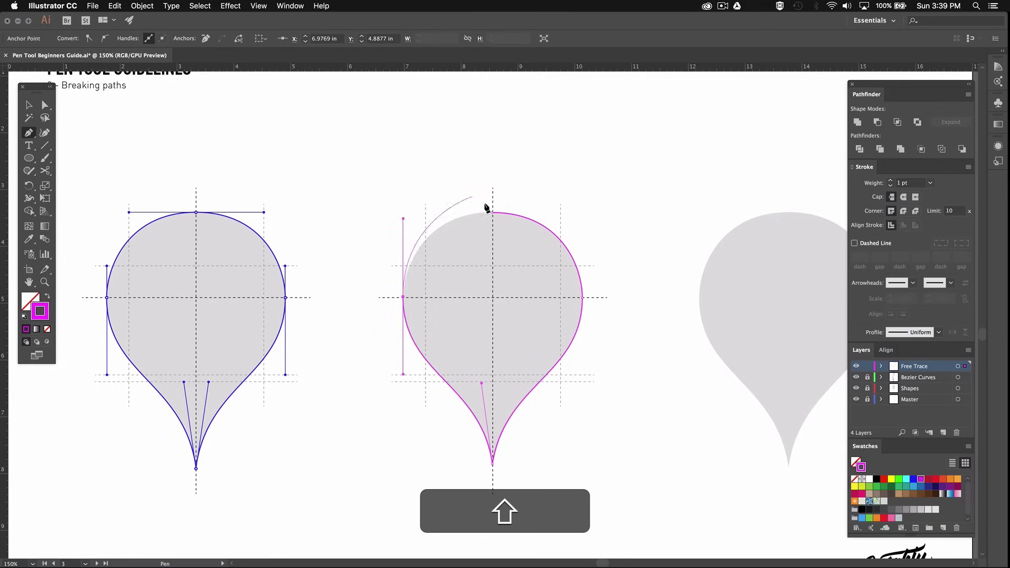
left_click_drag(492, 214, 561, 215)
key("super")
left_click_drag(404, 219, 404, 267)
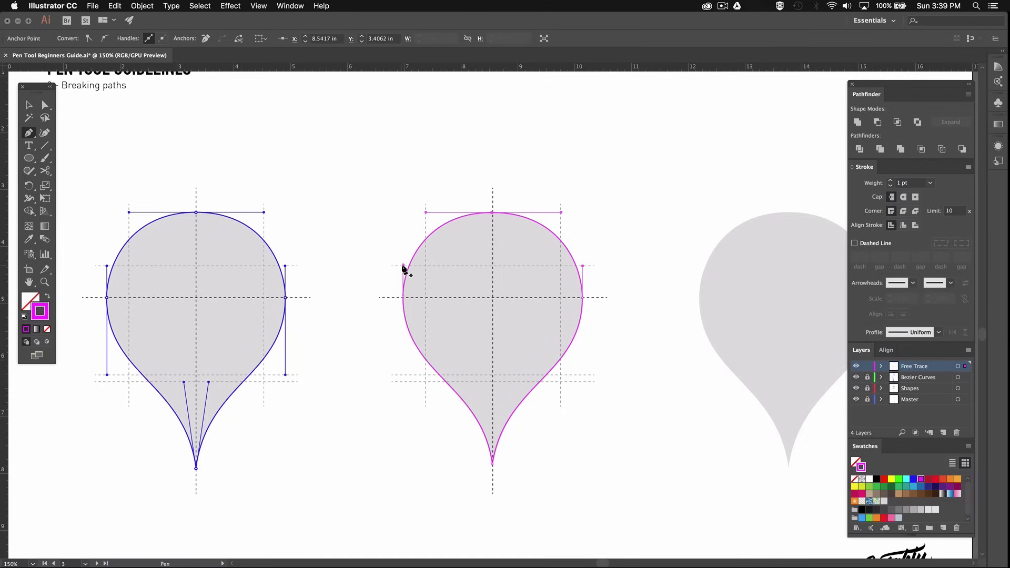
left_click(586, 189, "super")
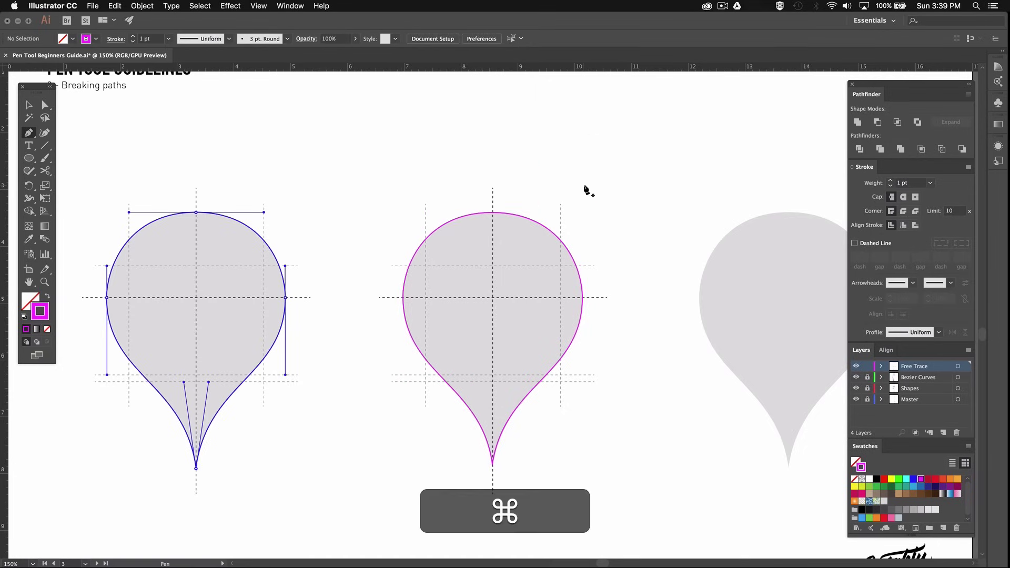
- Trace the right half of the unguided third teardrop with smooth anchors at its top centre, right side and bottom tip
key("space")
left_click_drag(642, 209, 369, 207)
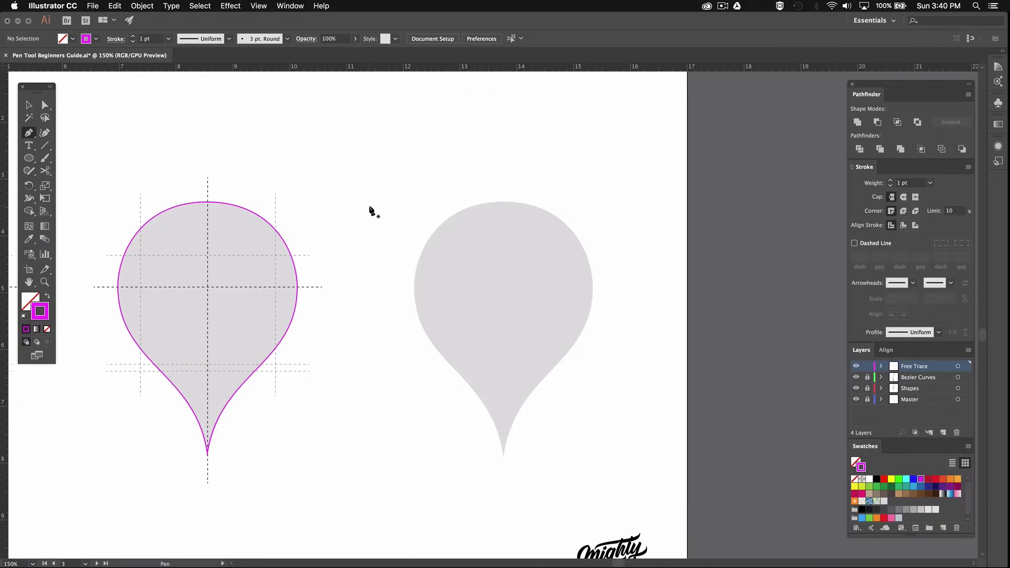
left_click_drag(504, 202, 579, 202)
left_click_drag(593, 284, 591, 303)
left_click_drag(504, 455, 504, 498)
- Fit the handles along the third teardrop's right side, then break the tip's opposite handle upward for a sharp corner
key("super")
left_click_drag(504, 411, 521, 367)
key("shift")
left_click_drag(593, 304, 593, 363)
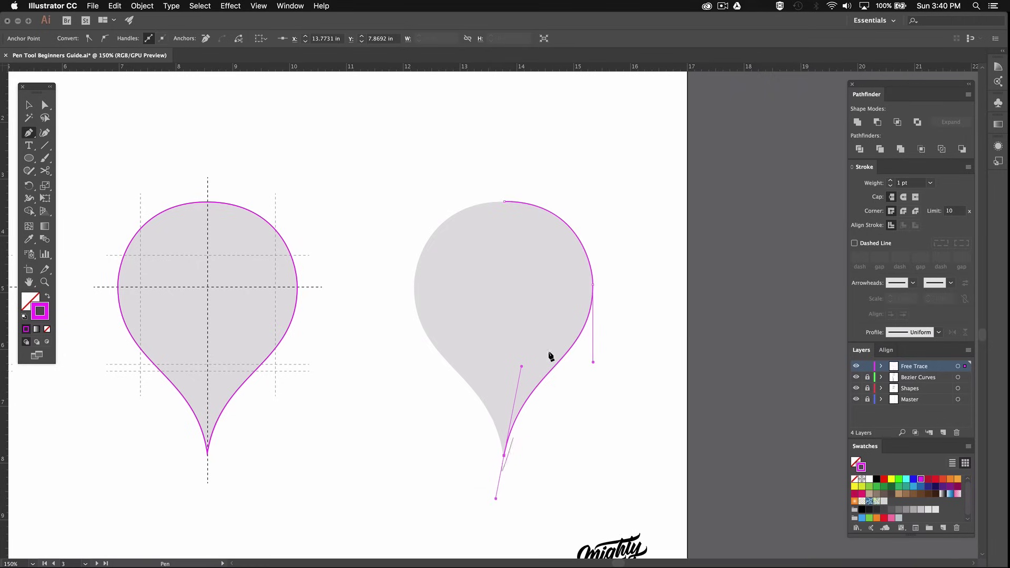
left_click_drag(522, 366, 515, 379)
left_click_drag(593, 362, 593, 358)
left_click_drag(515, 379, 516, 375)
left_click_drag(504, 454, 496, 378)
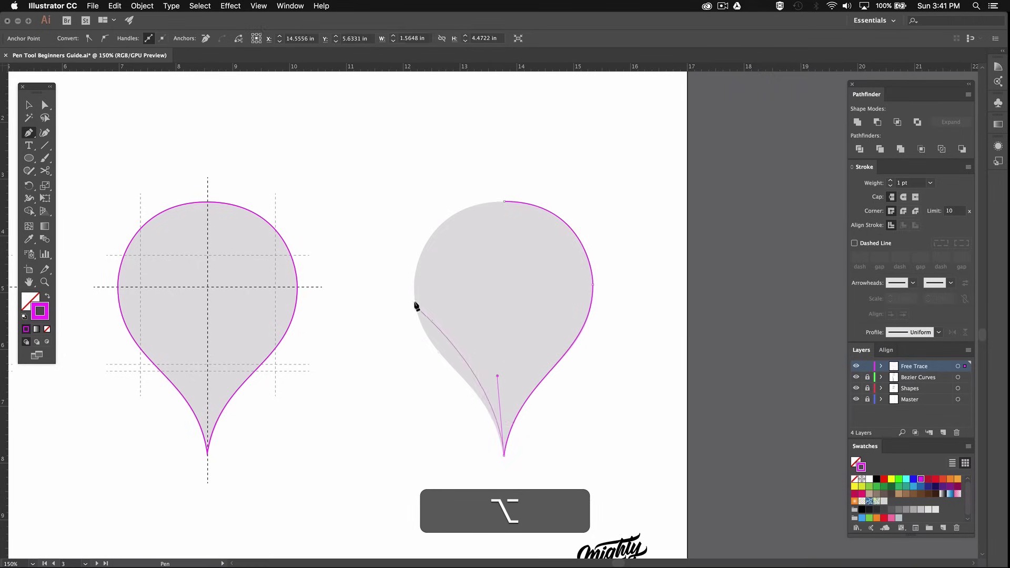
- Close the third teardrop through a smooth left-side anchor, fit the left anchor's upper handle and the tip's left handle, and deselect the path
left_click_drag(415, 287, 414, 210)
key("shift")
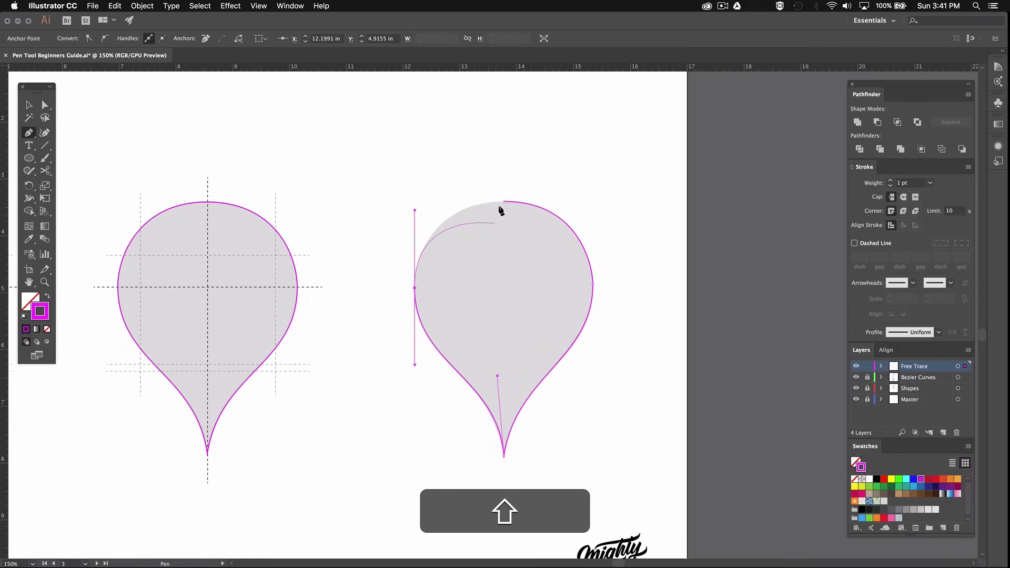
left_click_drag(504, 201, 576, 205)
key("super")
left_click_drag(415, 210, 415, 254)
left_click(503, 453, "super")
left_click_drag(498, 378, 494, 374)
left_click(564, 443, "super")
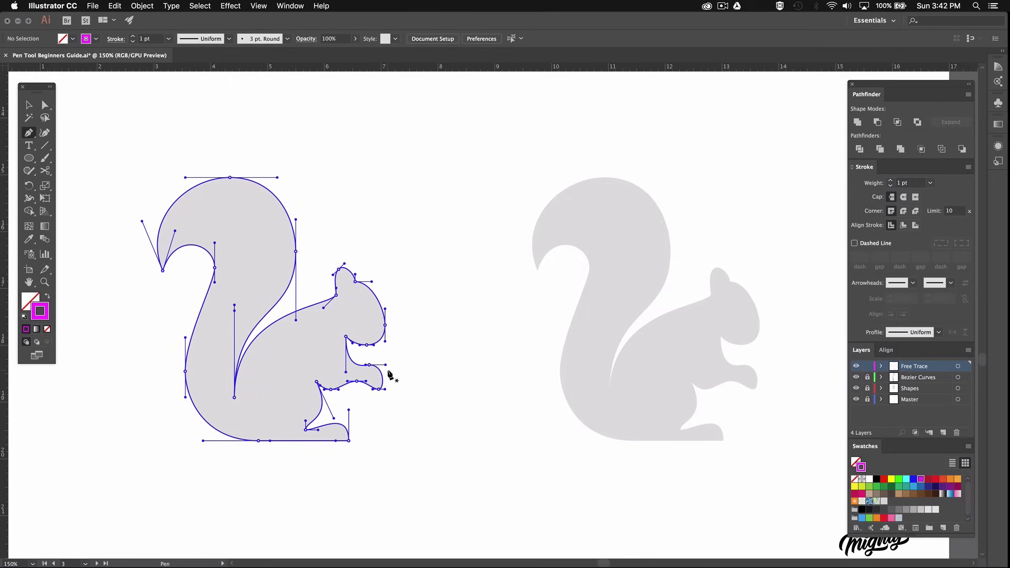
- Start tracing the unguided squirrel with smooth anchors at the tail's top and right side, shortening the top anchor's right handle to fit
left_click(269, 440)
key("space")
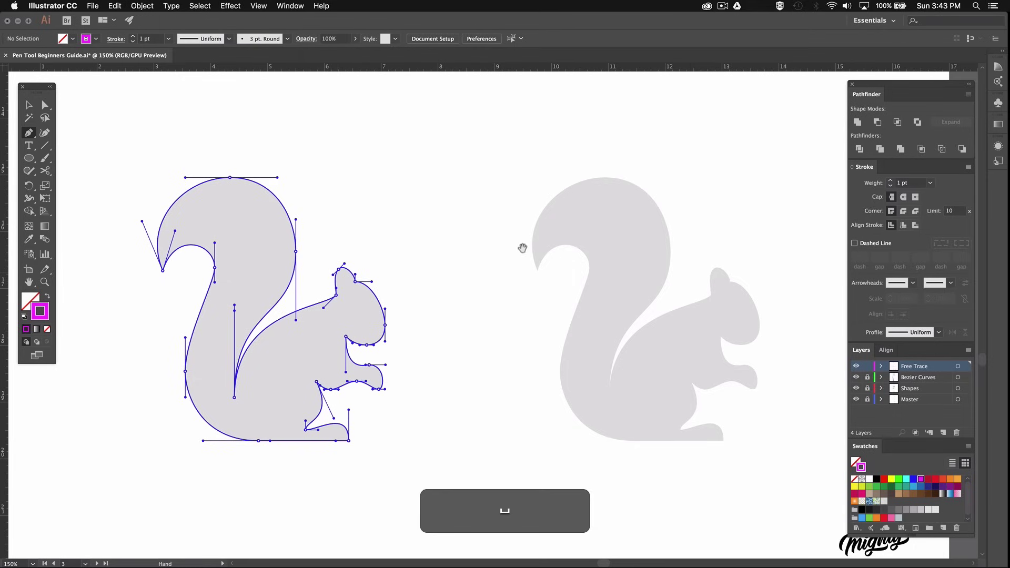
left_click_drag(536, 245, 476, 251)
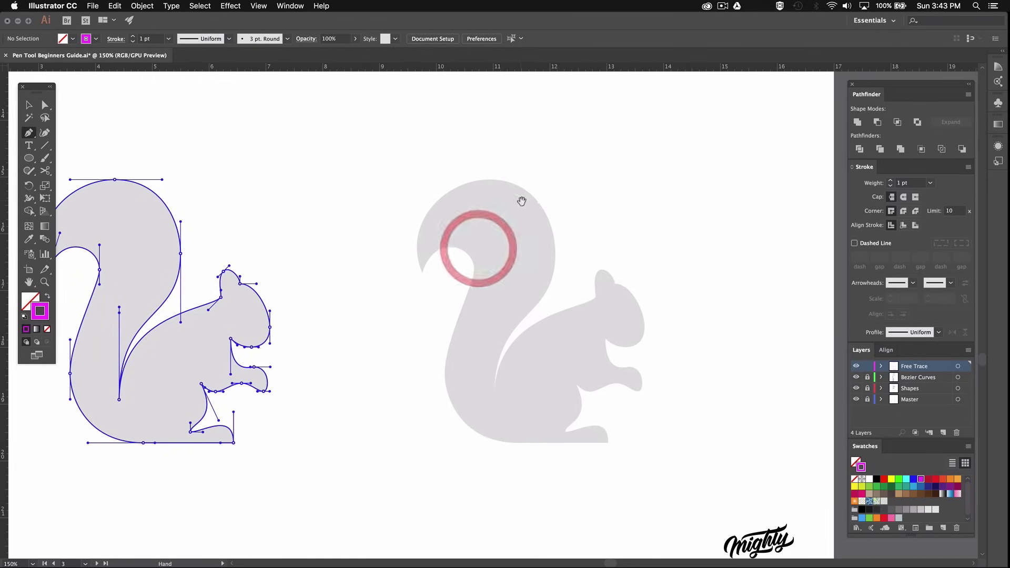
left_click_drag(519, 199, 514, 164)
key("shift")
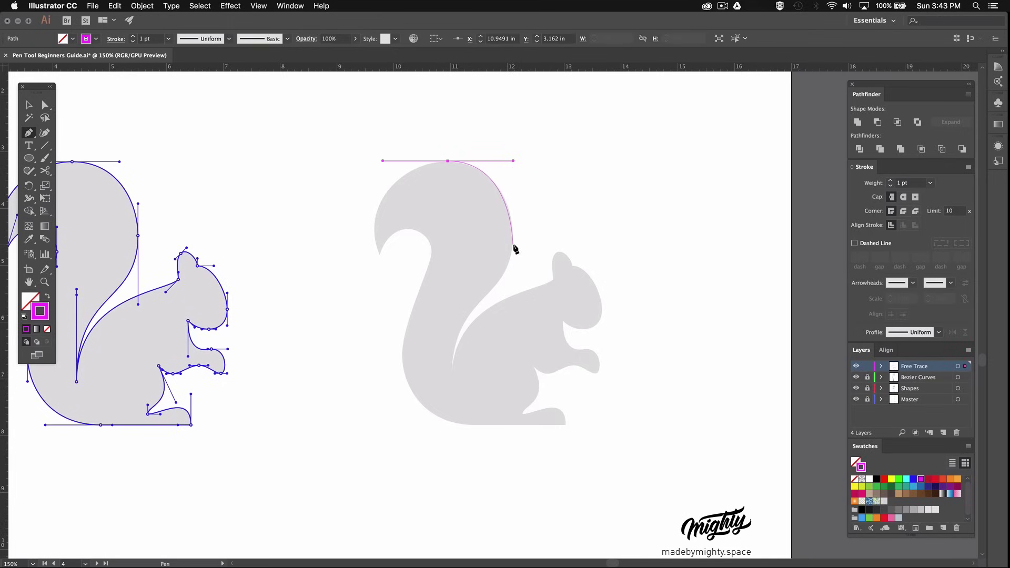
mouse_move(514, 236)
left_mouse_down()
mouse_move(512, 272)
mouse_move(513, 250)
left_mouse_up()
key("shift")
key("super")
left_click_drag(513, 161, 503, 165)
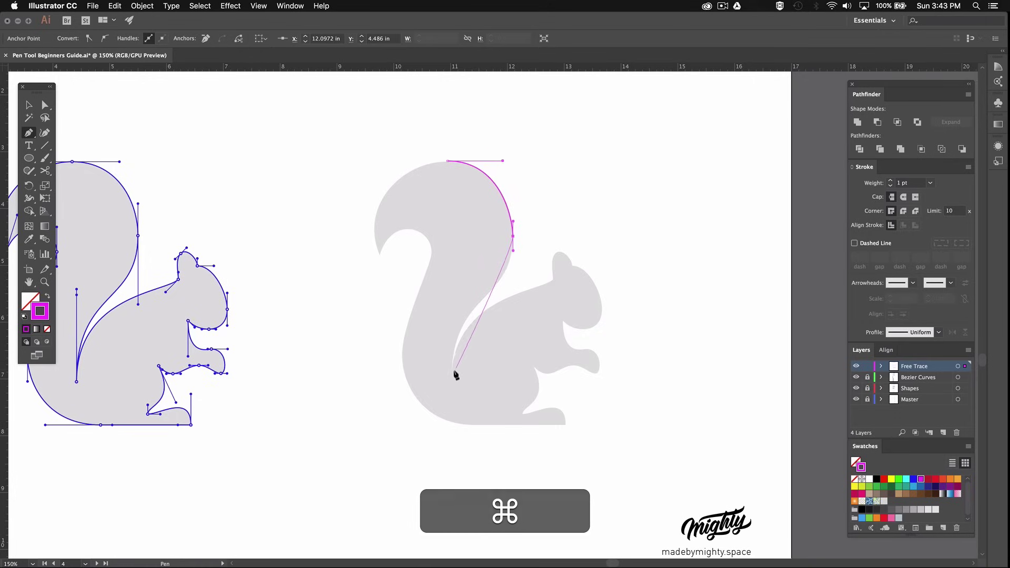
- Continue the squirrel path to the narrow notch between tail and back, lengthening the handles on both anchors to match the tail edge
left_click_drag(452, 375, 452, 422)
key("super")
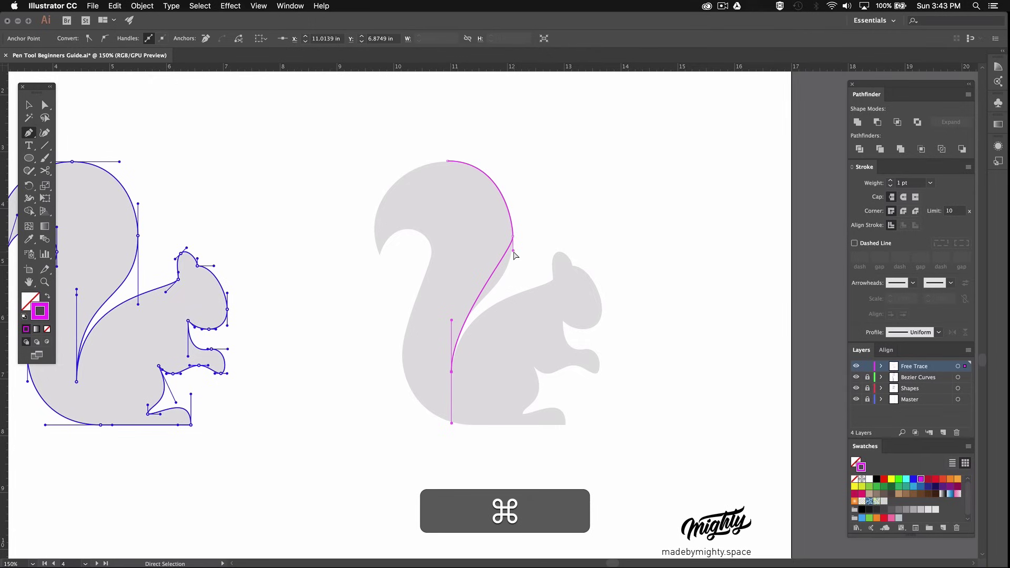
left_click_drag(513, 251, 513, 291)
left_click_drag(451, 320, 452, 301)
left_click_drag(513, 292, 513, 297)
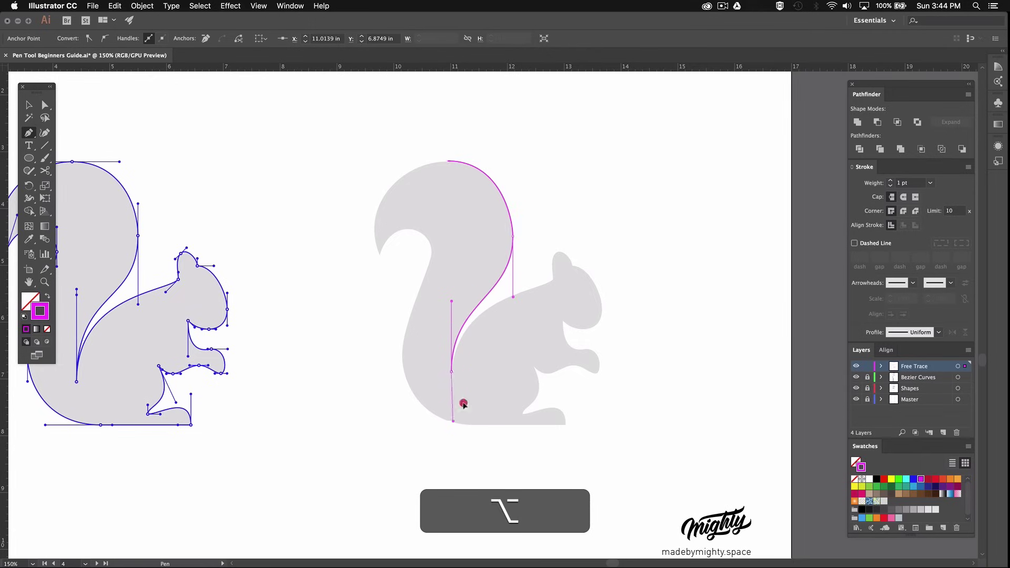
- Break the notch anchor's handle upward, then trace the squirrel's back to the ear base and around the ear, fitting the handles
left_click_drag(452, 372, 455, 314)
left_click_drag(552, 279, 528, 292)
left_click_drag(451, 314, 452, 303)
left_click_drag(572, 270, 550, 253)
left_click(564, 251)
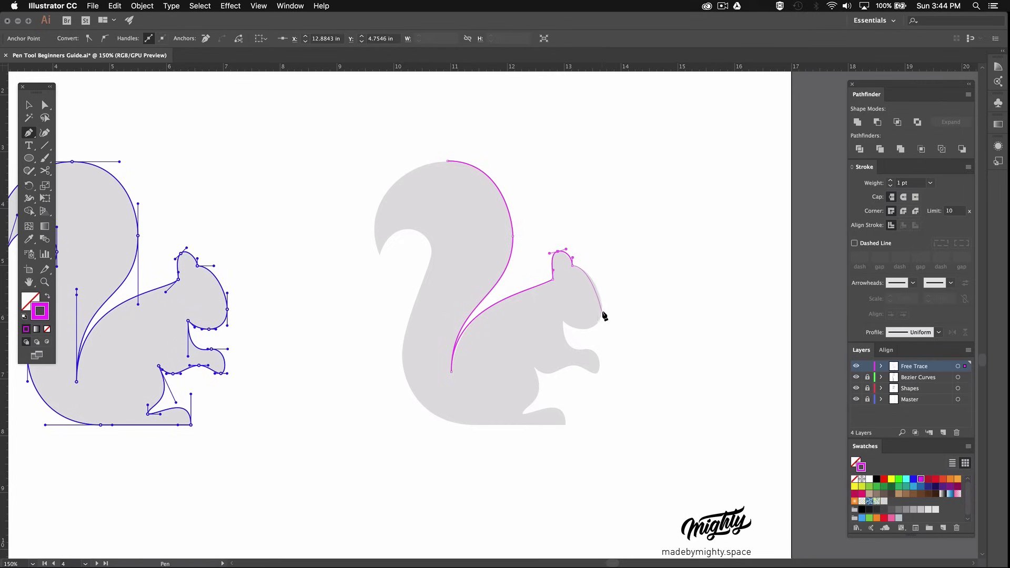
- Trace the squirrel's face, chin, arm, belly and foot, removing the outgoing handle at the foot's lower corner
left_click_drag(602, 311, 539, 376)
left_click(563, 320)
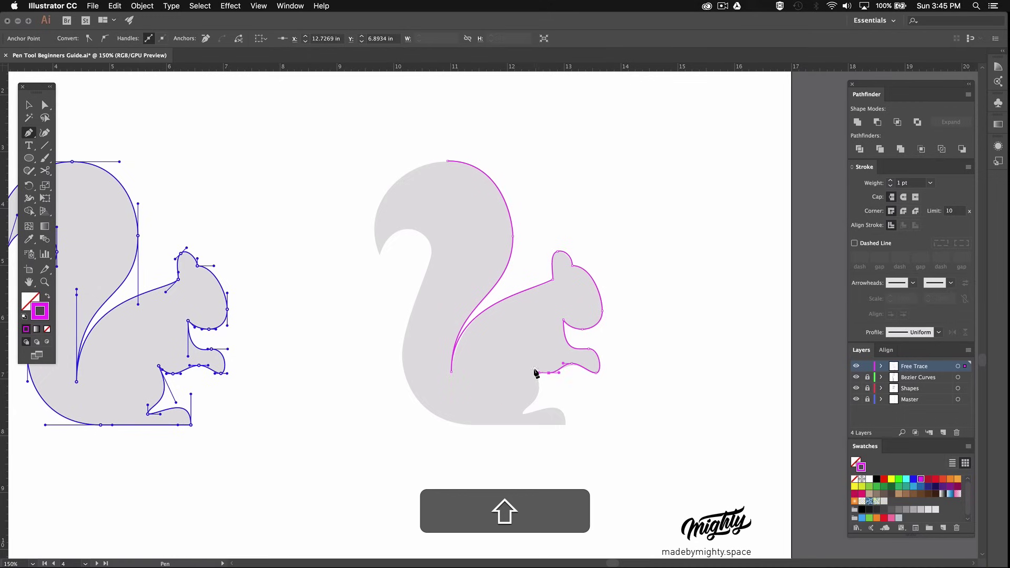
left_click_drag(534, 366, 522, 420)
left_click_drag(543, 387, 566, 456)
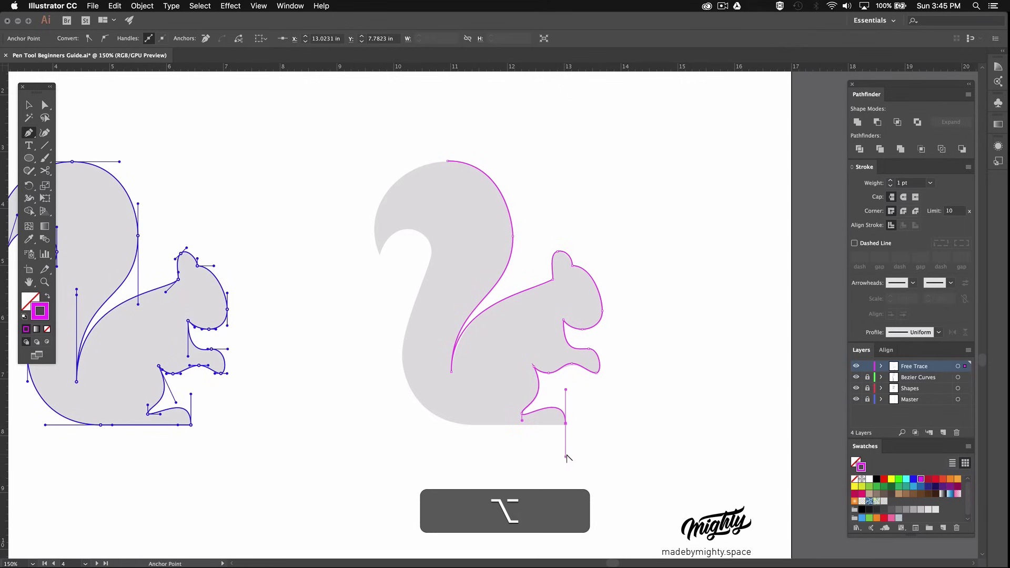
left_click(565, 422, "alt")
- Trace the squirrel's base, rounded rear and inner tail edge with smooth anchors, shortening the rear anchor's upper handle
left_click(437, 425, "shift")
left_click_drag(403, 351, 402, 303)
left_click_drag(431, 249, 431, 221)
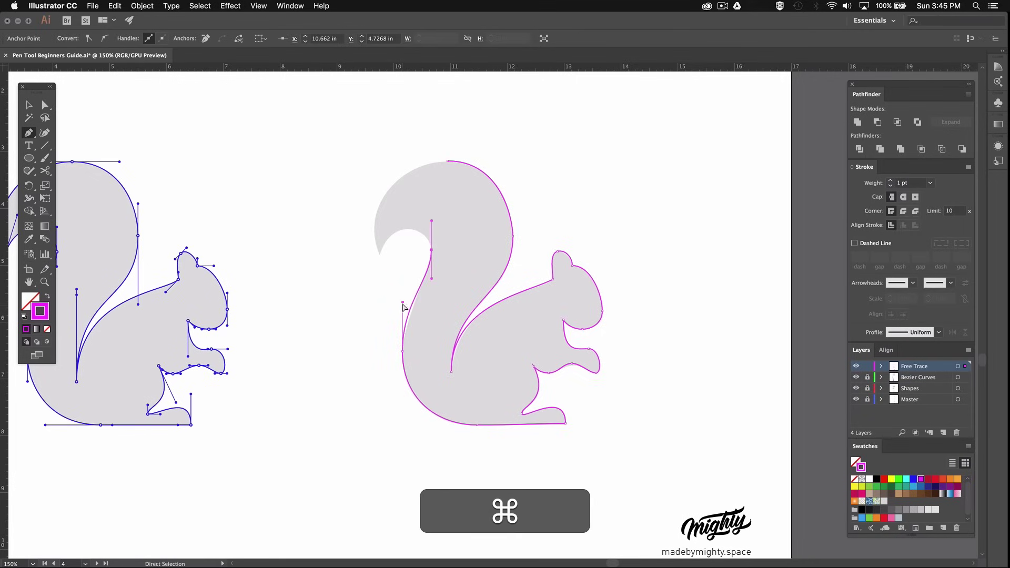
left_click_drag(402, 303, 402, 313)
- Add a sharp corner at the squirrel's tail tip, close the path at the tail's top, and fit the tip's handle to the outer curve
left_click_drag(379, 254, 374, 277)
left_click_drag(379, 233, 431, 222)
left_click_drag(373, 276, 368, 232)
left_click_drag(448, 161, 509, 174)
left_click_drag(368, 233, 362, 221)
- Nudge the anchor on the squirrel's face, refine the handles shaping its back curve, and deselect the path
left_click(582, 329, "super")
left_click_drag(602, 311, 602, 309)
left_click(614, 315, "super")
left_click(451, 372, "super")
left_click_drag(451, 307, 453, 321)
left_click_drag(528, 292, 521, 291)
left_click_drag(452, 321, 452, 311)
left_click_drag(521, 291, 529, 290)
left_click(653, 322, "super")
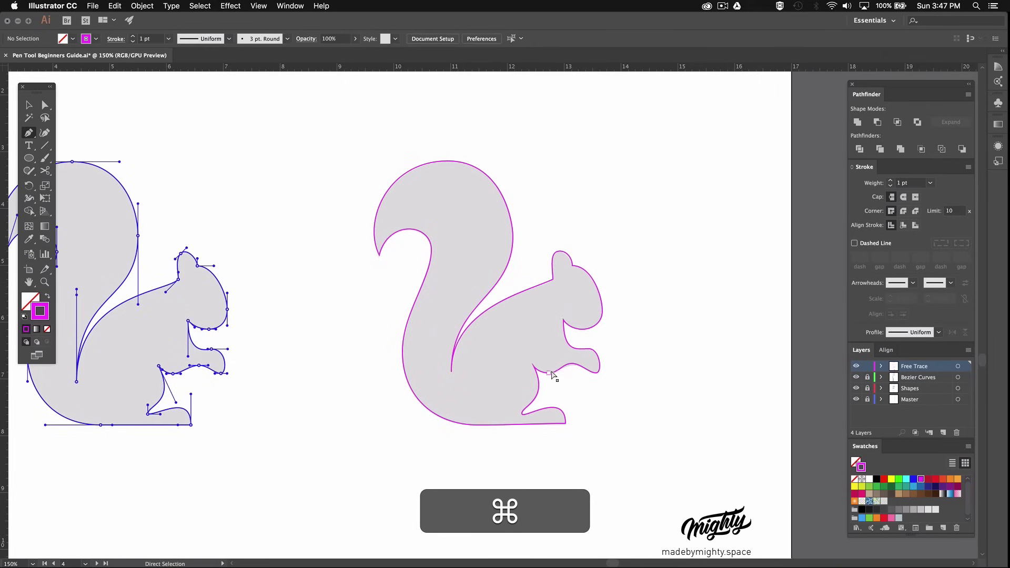
- Select the anchor under the squirrel's arm and nudge it onto the shape's edge at 300% zoom
key("shift+super+z")
left_click(571, 366, "super")
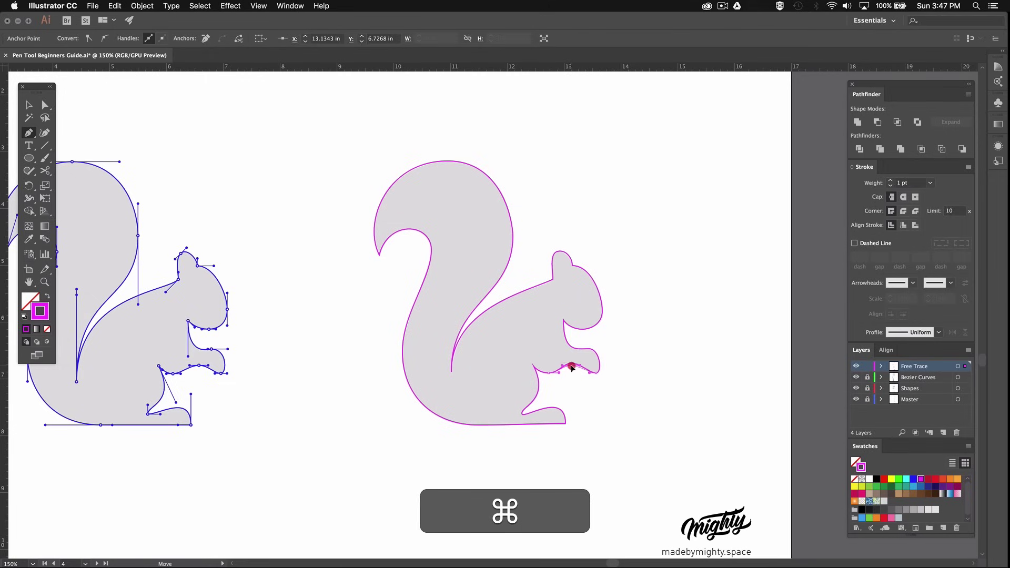
key("super+equal")
key("super+equal")
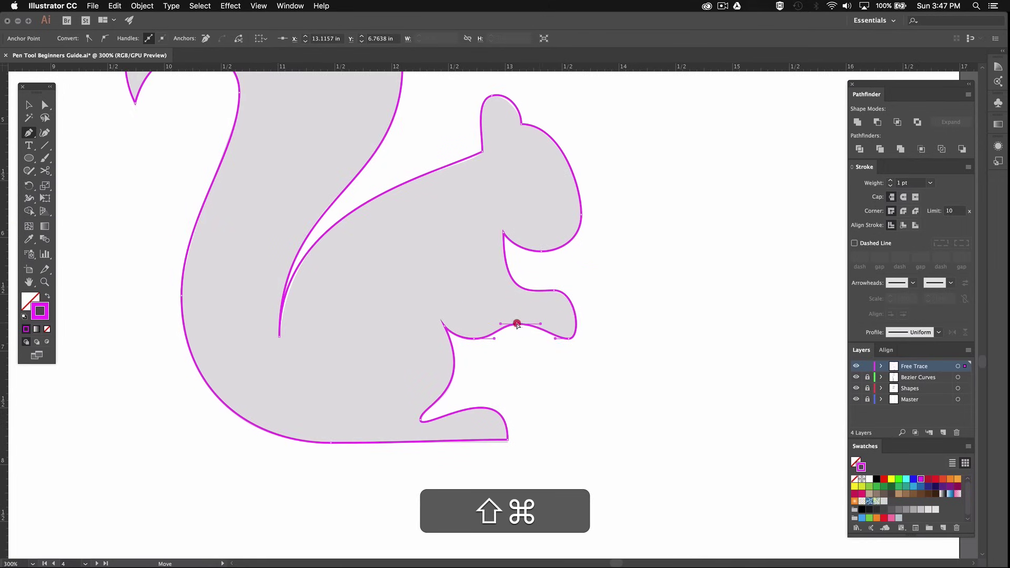
left_click_drag(518, 325, 520, 324)
- Align the foot's corner anchor with the squirrel's flat base, refit its upper handle, and deselect the path
left_click_drag(495, 368, 495, 413)
left_click(590, 354, "shift+super")
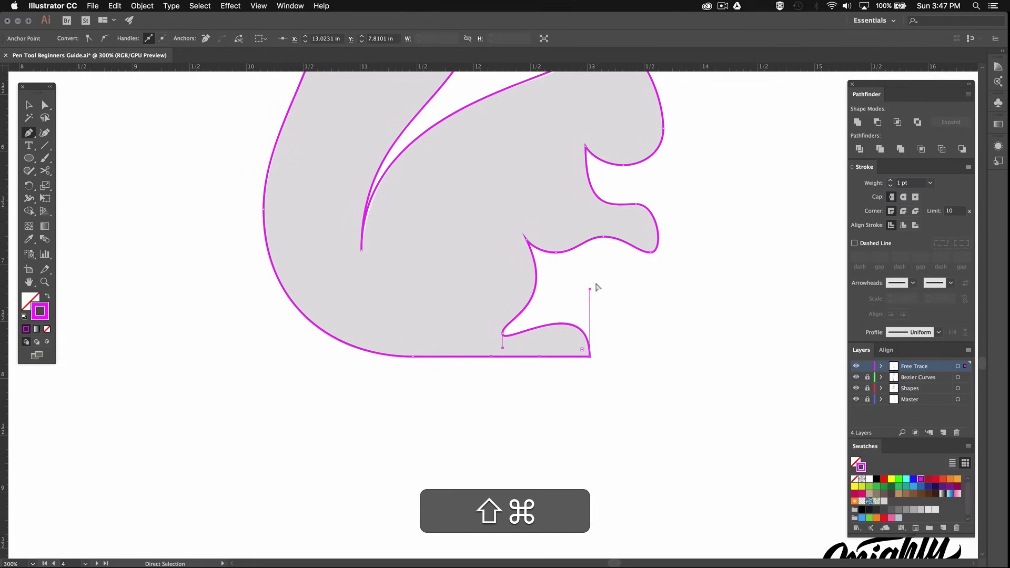
left_click_drag(590, 289, 582, 372)
key("super+minus")
key("super+minus")
left_click(611, 347, "super")
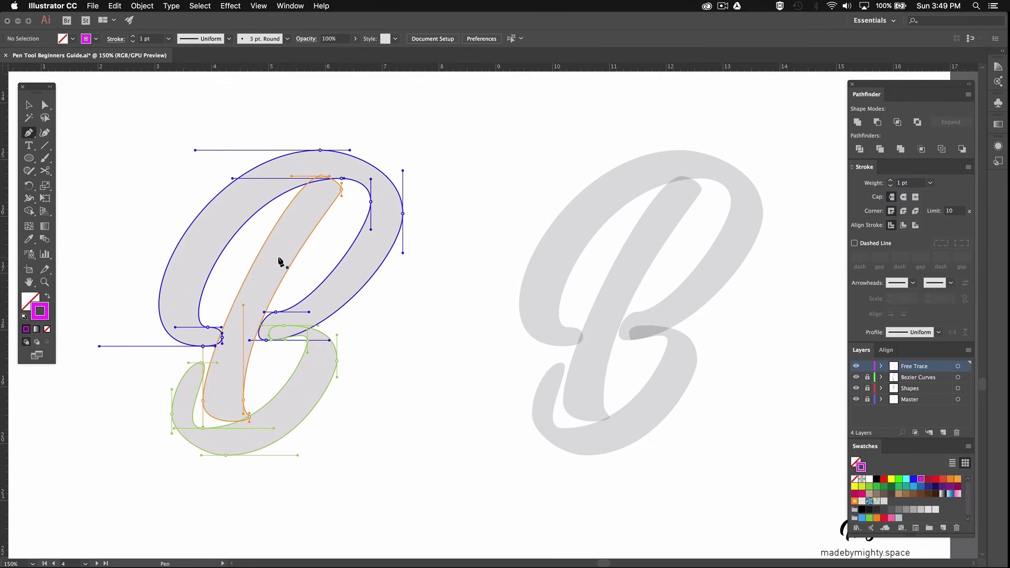
- Start tracing the unguided letter B's upper loop with smooth anchors at its top, right side and lower end, fitting the outer curve's handles
key("space")
left_click_drag(575, 219, 472, 219)
left_click_drag(579, 150, 638, 151)
left_click_drag(661, 211, 661, 229)
left_click_drag(525, 341, 488, 341)
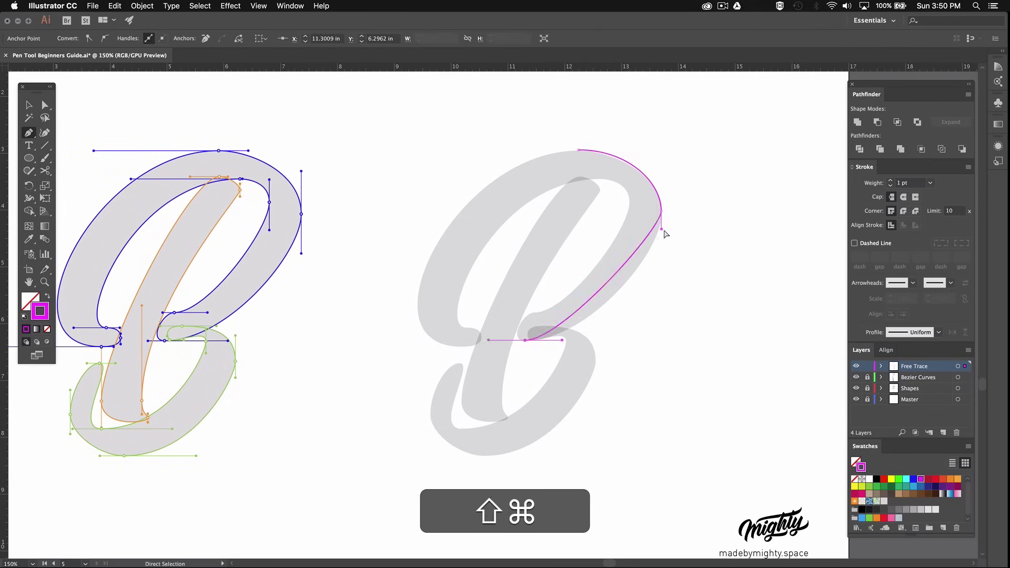
left_click_drag(661, 229, 653, 273)
left_click_drag(562, 340, 574, 340)
left_click_drag(661, 273, 661, 267)
- Round the upper loop's lower end and trace its inner edge up to a smooth right-side anchor, adjusting the handles to fit
left_click_drag(534, 312, 544, 311)
left_click_drag(488, 340, 507, 340)
left_click_drag(630, 202, 630, 161)
left_click_drag(544, 312, 564, 312)
left_click_drag(630, 244, 630, 233)
- Continue the upper loop's inner edge over the top and down to the lower-left terminal, adding an anchor at the terminal's tip
left_click_drag(599, 178, 590, 178)
left_click_drag(631, 161, 630, 182)
left_click_drag(465, 328, 497, 327)
left_click_drag(590, 179, 493, 194)
left_click(480, 339)
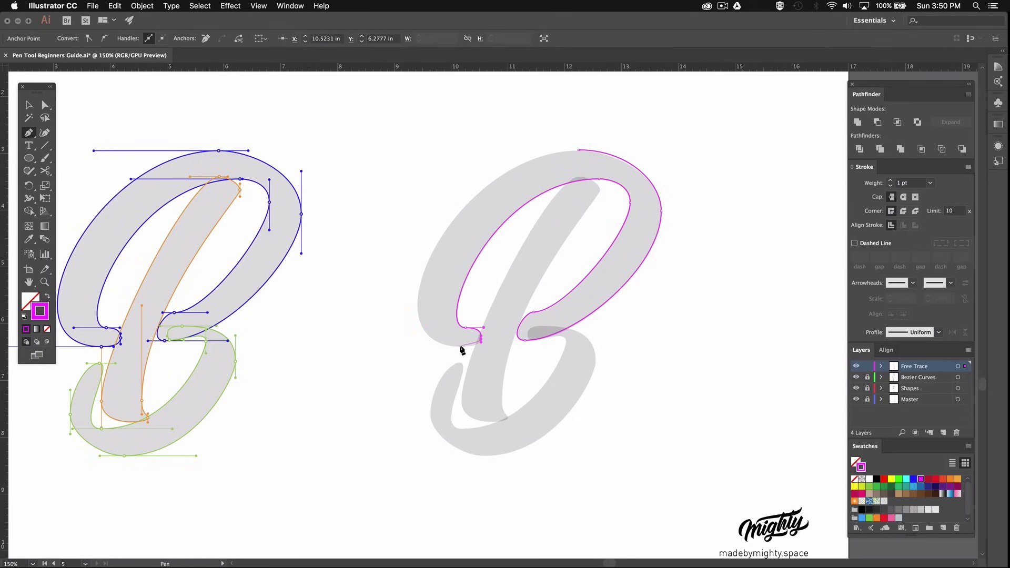
- Trace the upper loop's outer left edge, close the path at the top anchor, refine its handles, and deselect it
left_click_drag(459, 347, 443, 347)
left_click_drag(579, 150, 675, 157)
left_click_drag(443, 347, 358, 335)
left_click_drag(485, 150, 457, 157)
left_click(675, 283, "super")
- Trace the outer edge of the B's lower bowl with smooth anchors at its top, right side, bottom and left side, fitting the handles
mouse_move(542, 326)
left_mouse_down()
mouse_move(576, 326)
mouse_move(594, 365)
left_mouse_up()
left_click_drag(487, 455, 421, 456)
mouse_move(594, 365)
left_mouse_down()
mouse_move(593, 380)
mouse_move(595, 357)
left_mouse_up()
left_click_drag(431, 411, 431, 412)
left_click_drag(420, 456, 445, 455)
- Trace the lower bowl's hook tip and inner edge, close the path at its top anchor, refine the inner handles, and deselect it
left_click_drag(460, 364, 477, 364)
left_click_drag(463, 428, 492, 431)
left_click_drag(565, 341, 570, 299)
left_click_drag(492, 428, 506, 430)
left_click_drag(566, 341, 565, 332)
left_click_drag(534, 340, 525, 342)
left_click_drag(543, 326, 561, 328)
left_click(565, 340, "super")
left_click_drag(566, 378, 566, 367)
left_click(615, 397, "super")
- Start tracing the B's slanted stem with smooth anchors around its rounded top end, fitting their handles at higher zoom
left_click_drag(578, 176, 599, 196)
key("super+equal")
key("super+equal")
key("super+equal")
left_click_drag(458, 417, 632, 237)
left_click_drag(558, 242, 612, 110)
key("super+minus")
key("super+minus")
left_click_drag(653, 230, 621, 265)
left_click_drag(585, 171, 579, 190)
left_click_drag(534, 263, 636, 169)
left_click_drag(646, 131, 646, 174)
key("super+minus")
- Trace the stem's sides and foot, fit the handles, close the path at the top, deselect it, and activate the Selection tool
left_click_drag(611, 291, 594, 314)
left_click_drag(494, 405, 495, 449)
left_click_drag(494, 363, 494, 320)
left_click_drag(592, 232, 592, 205)
left_click_drag(495, 320, 494, 312)
left_click_drag(501, 427, 453, 383)
left_click_drag(572, 185, 604, 187)
left_click_drag(453, 384, 452, 365)
key("shift+super+a")
key("v")
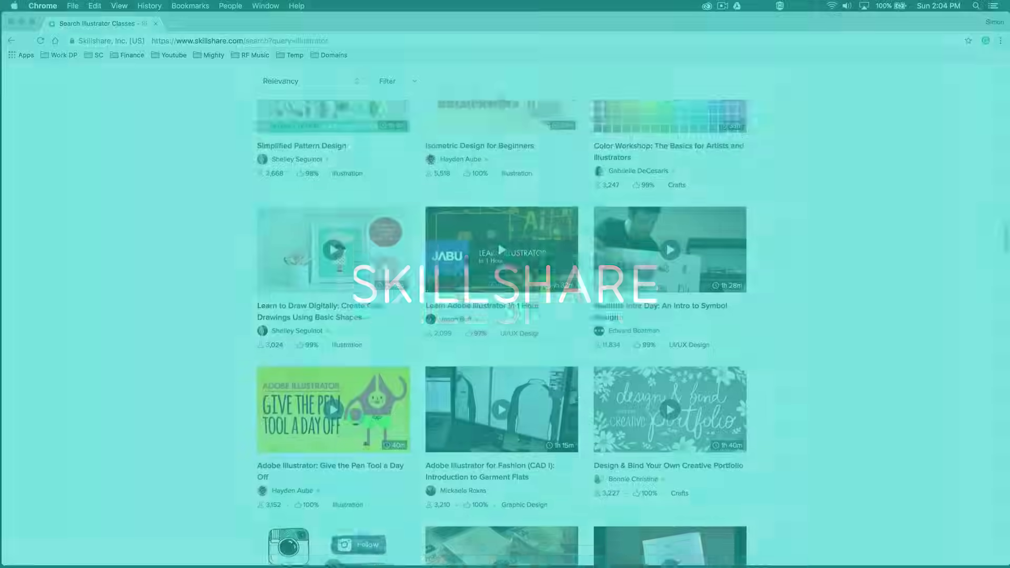
- Switch to the Skillshare page in Chrome and browse the search results for Illustrator classes
scroll(502, 316, "down", 10)
scroll(501, 331, "down", 10)
scroll(502, 331, "down", 10)
scroll(501, 332, "down", 10)
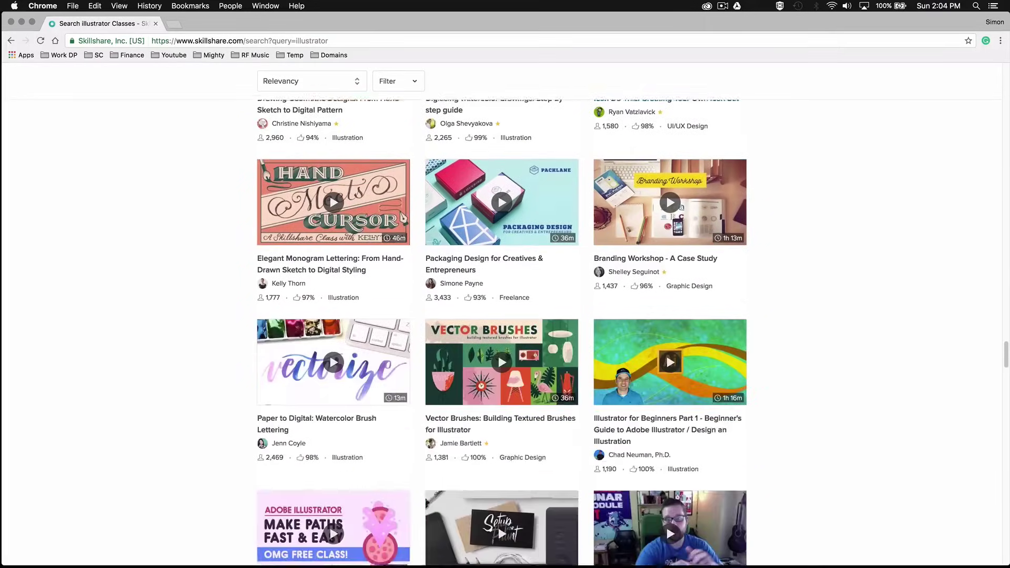